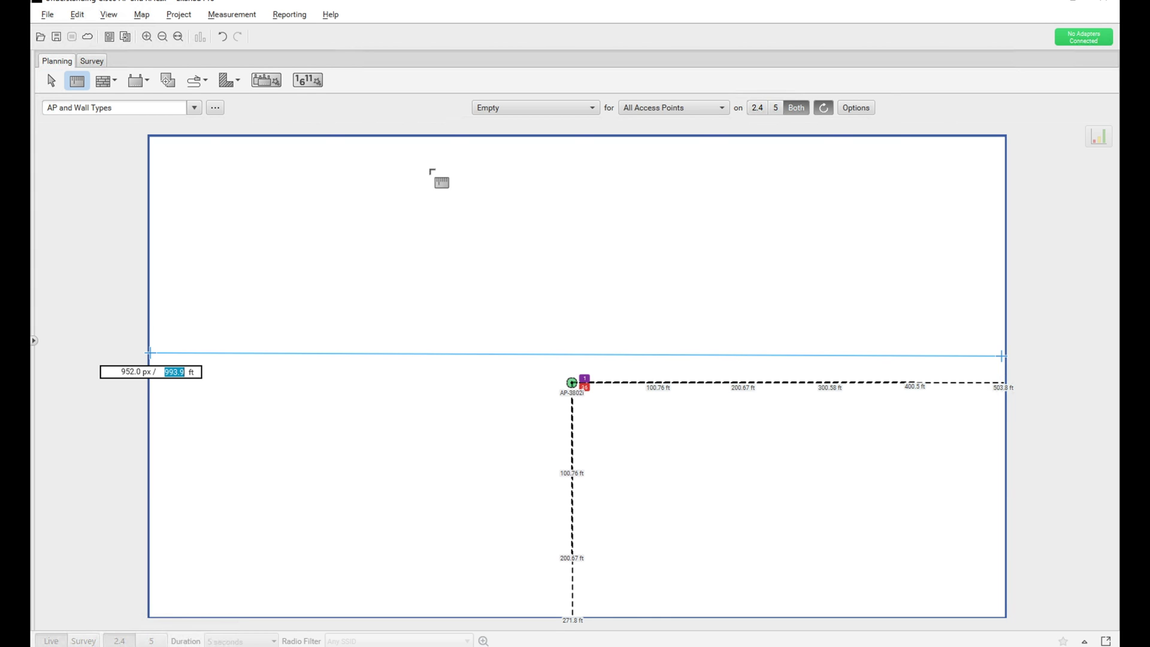
- Measure the full height of the map area with the scale tool, and return to selection mode
{"action": "left_click", "coordinate": [486, 139]}
{"action": "left_click_drag", "start_coordinate": [486, 139], "coordinate": [477, 617]}
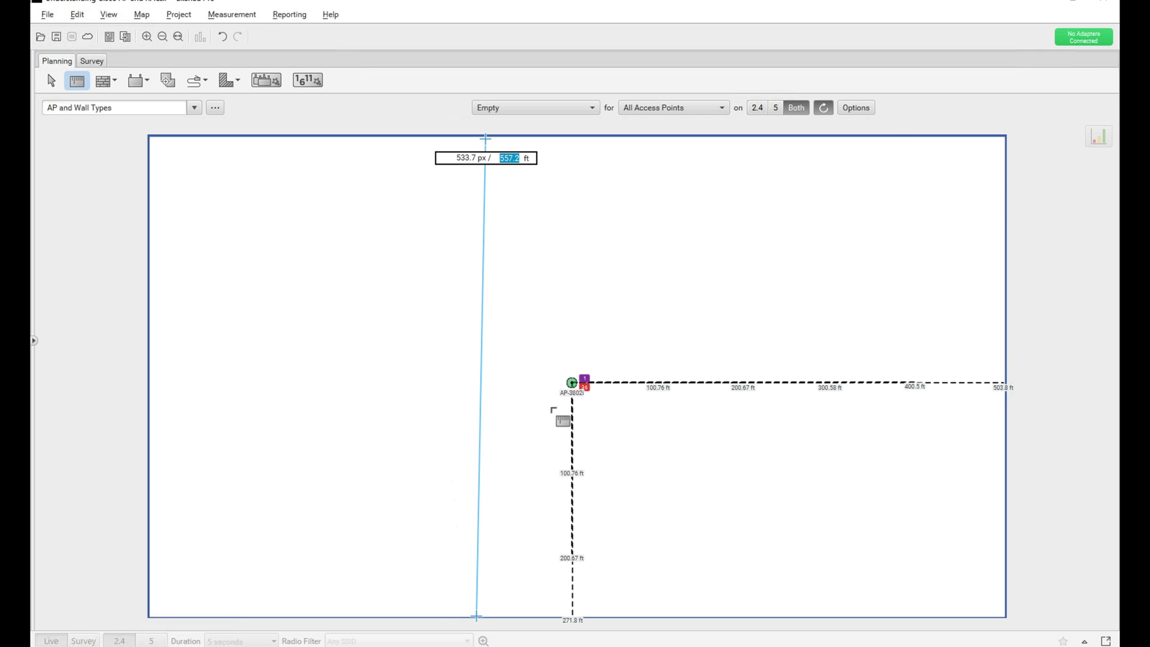
{"action": "left_click", "coordinate": [377, 322]}
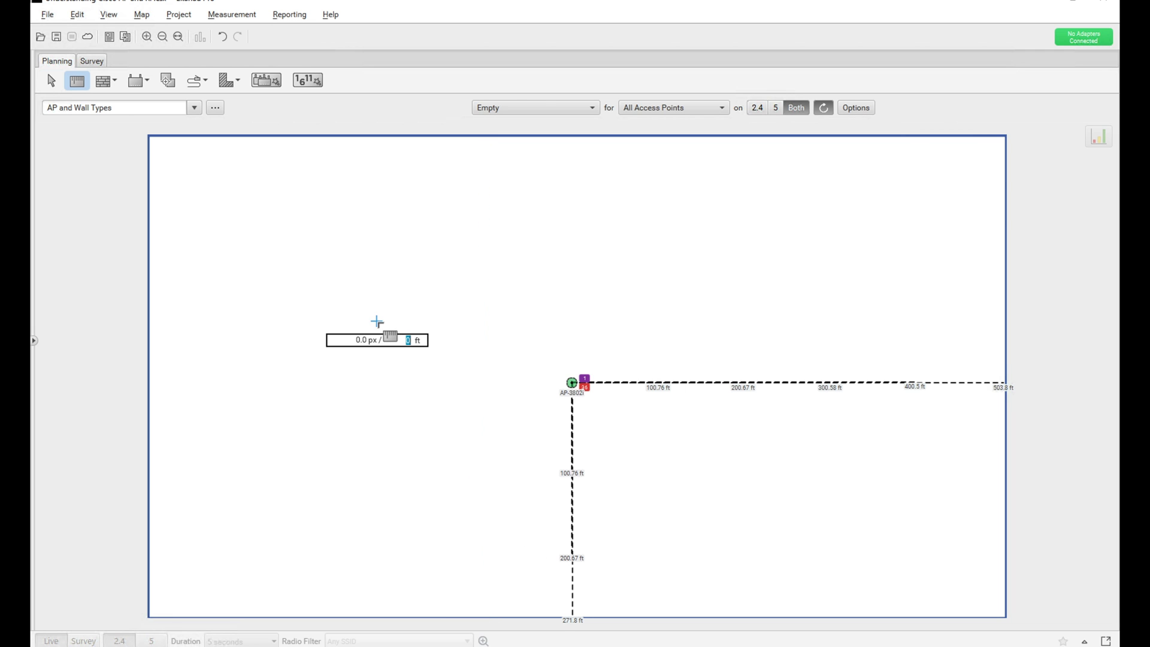
{"action": "left_click", "coordinate": [51, 81]}
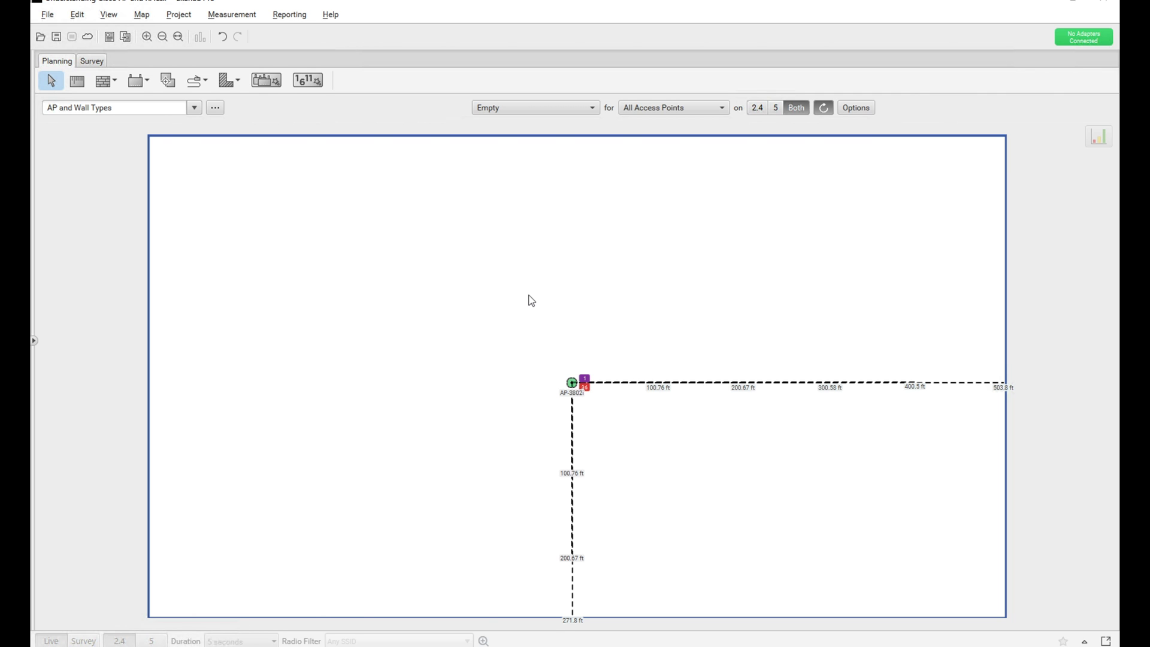
- Open the settings of the AP-3802i access point and set Radio 1's power to 23 dBm
{"action": "left_click", "coordinate": [569, 383]}
{"action": "right_click", "coordinate": [570, 384]}
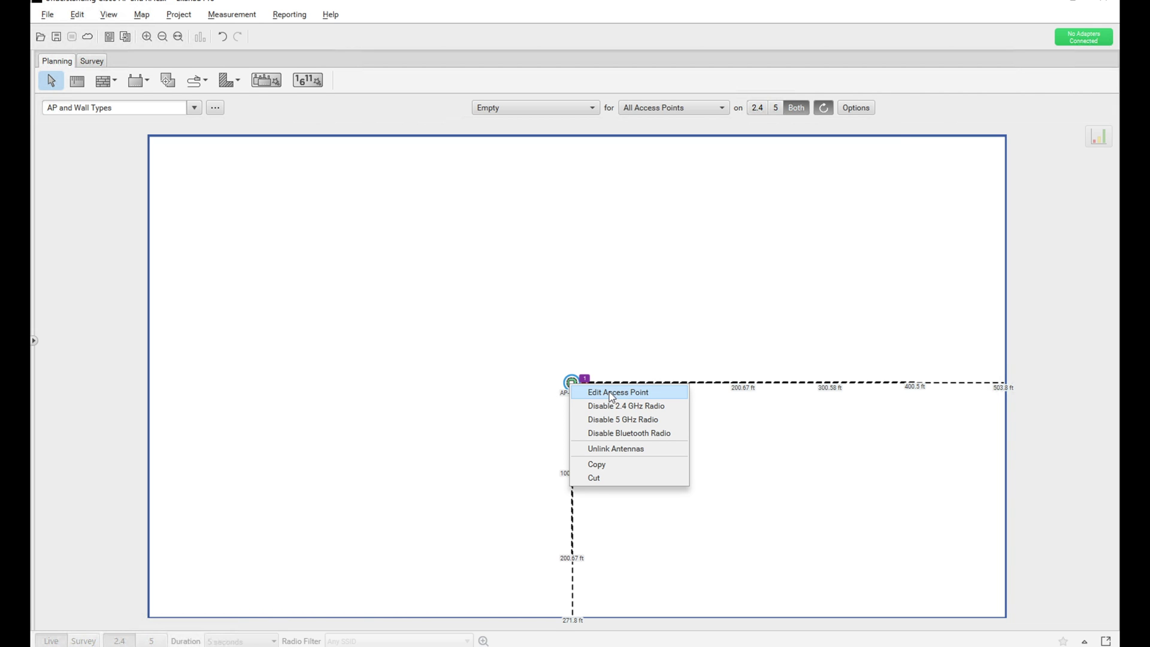
{"action": "left_click", "coordinate": [609, 393]}
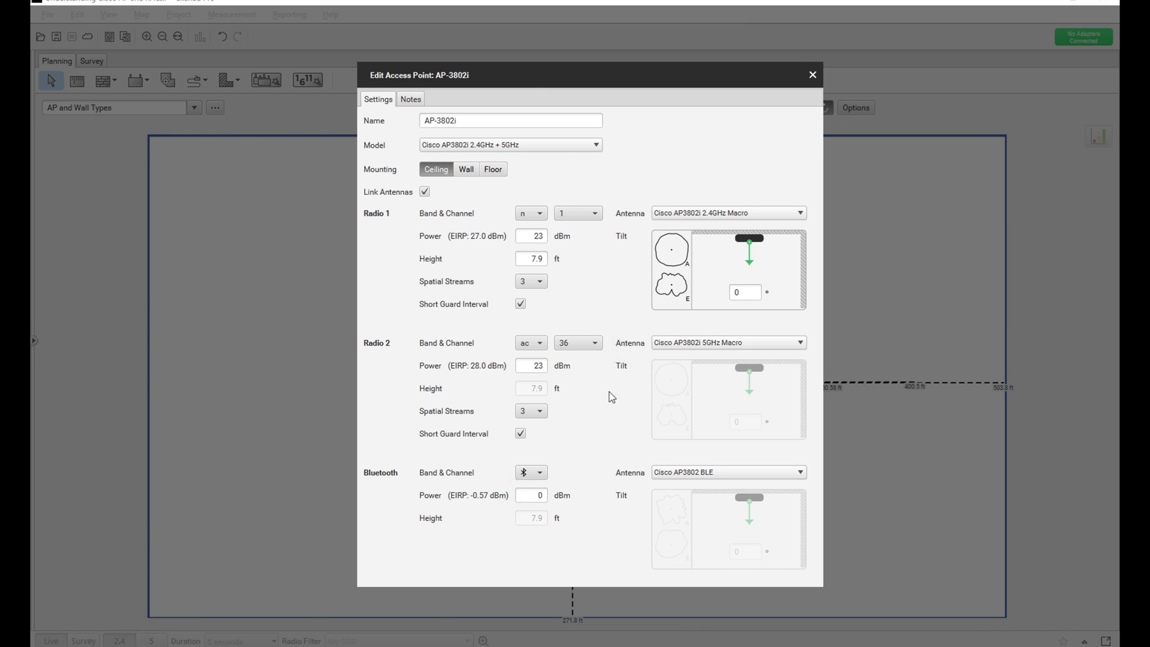
{"action": "double_click", "coordinate": [478, 122]}
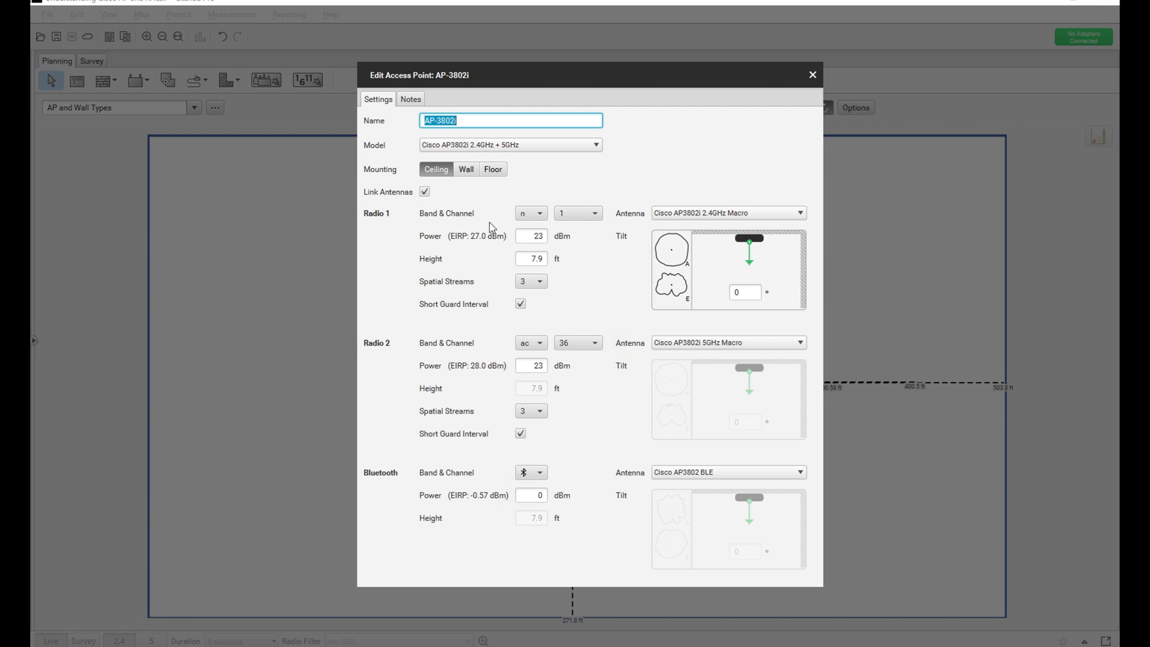
{"action": "double_click", "coordinate": [538, 236]}
{"action": "key", "text": "BackSpace"}
{"action": "type", "text": "23"}
{"action": "double_click", "coordinate": [539, 236]}
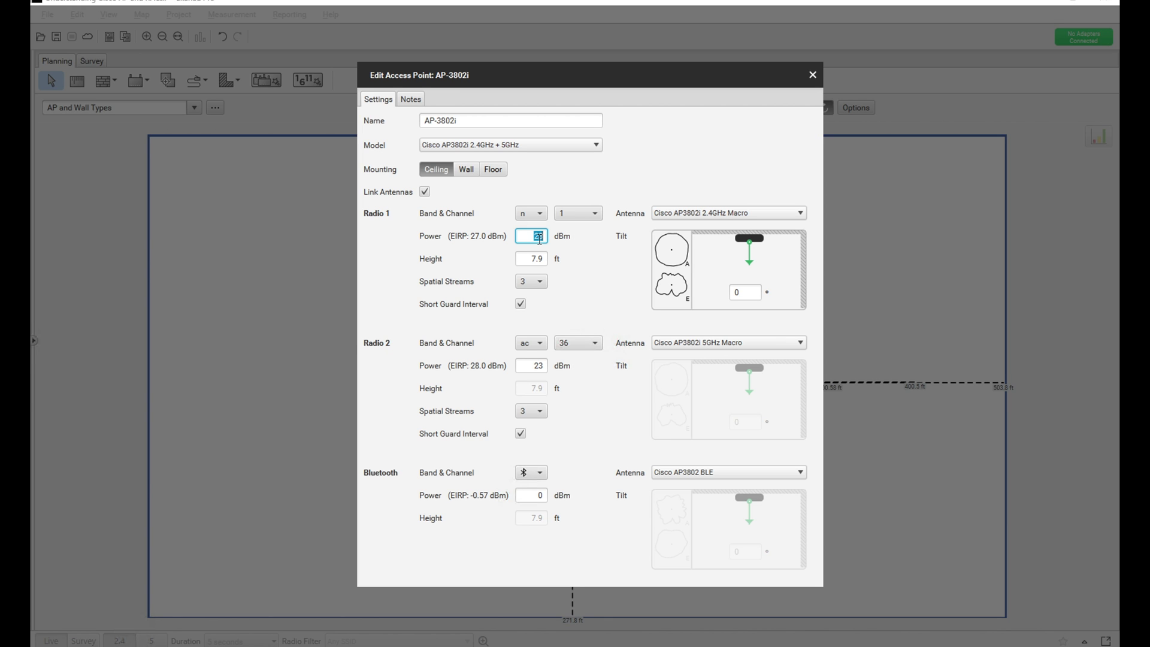
- Check Radio 1's mounting height and Radio 2's power in the access point's settings
{"action": "left_click", "coordinate": [540, 261]}
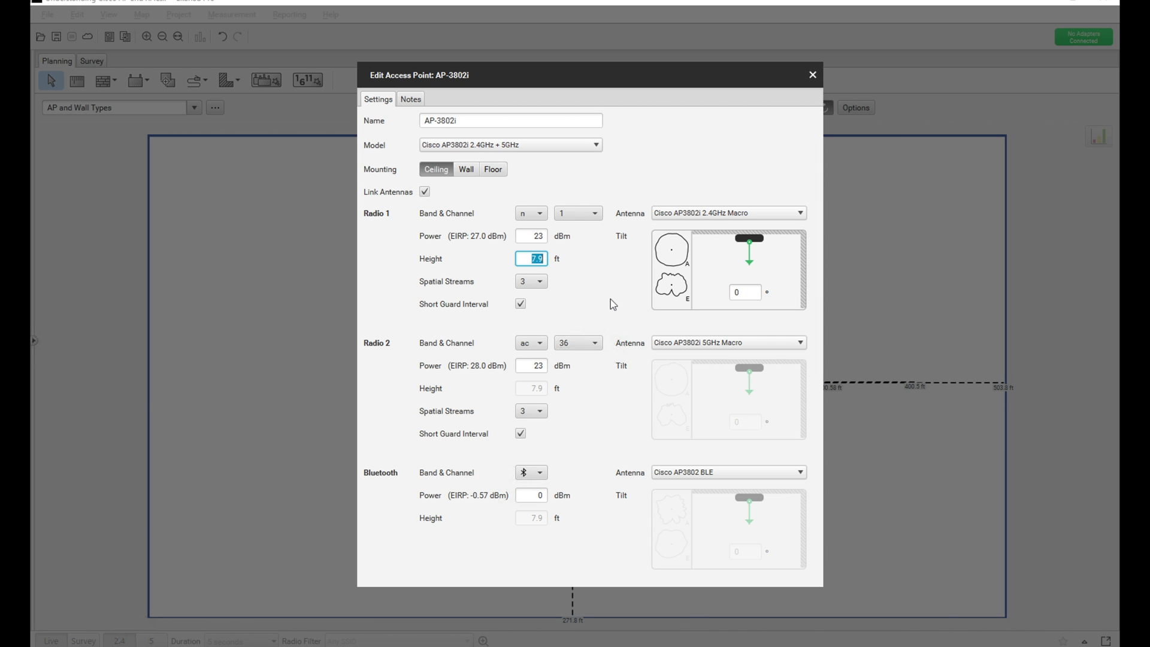
{"action": "left_click", "coordinate": [540, 368]}
{"action": "left_click", "coordinate": [539, 258]}
{"action": "double_click", "coordinate": [539, 258]}
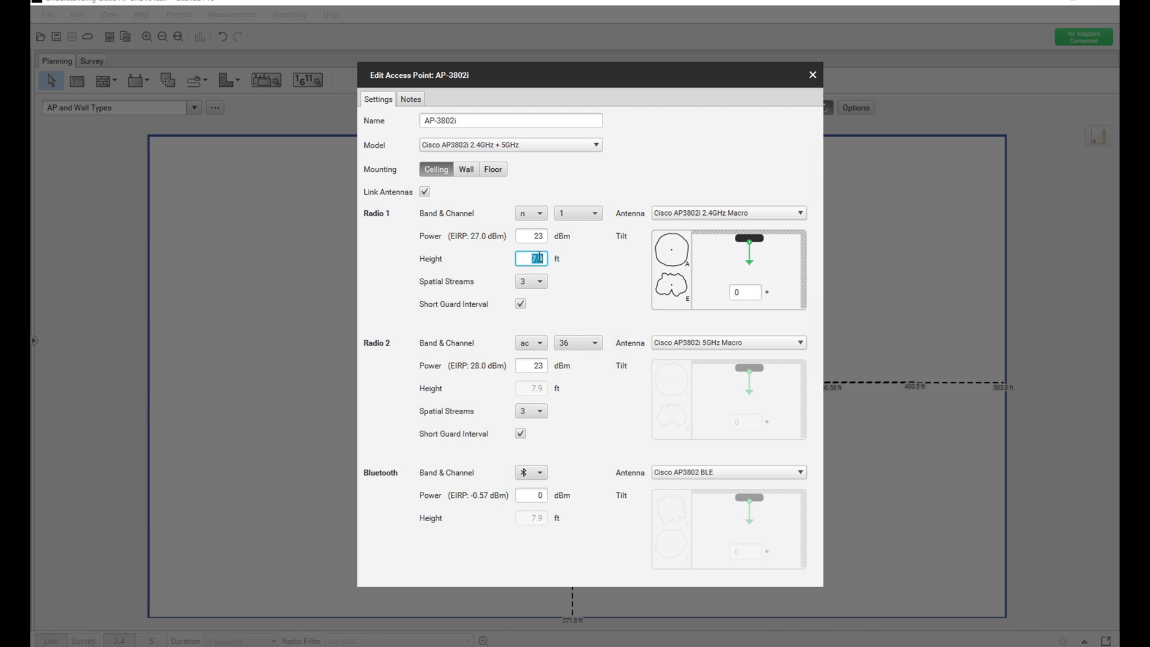
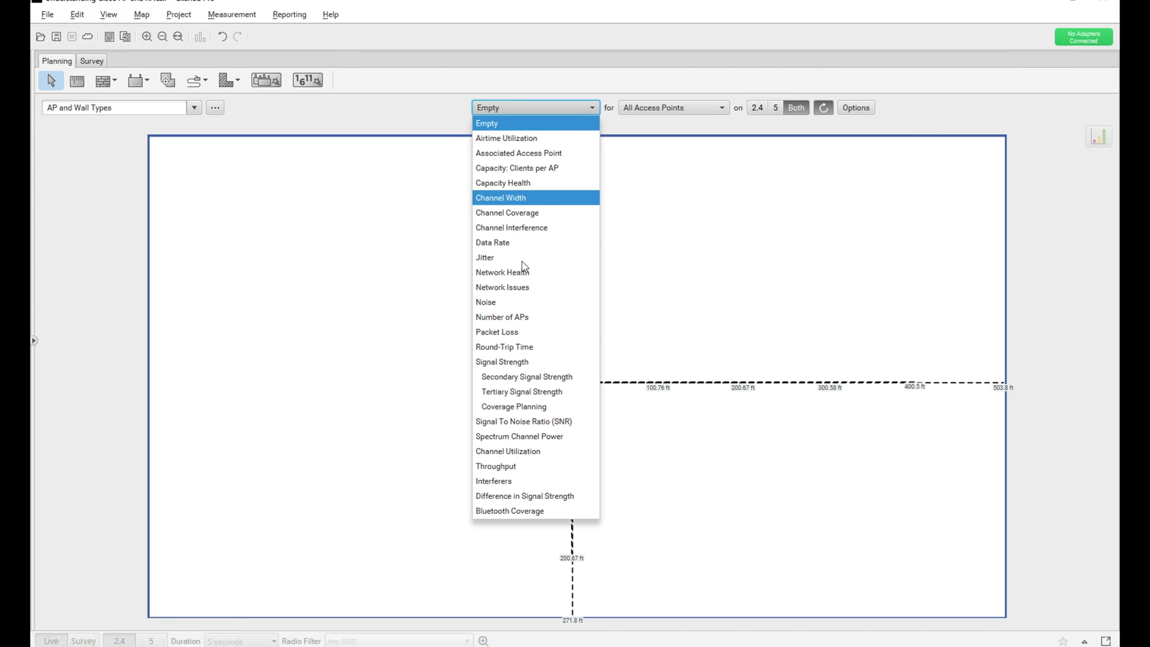
- Display the Signal Strength heatmap for all access points and inspect its coverage
{"action": "left_click", "coordinate": [519, 362]}
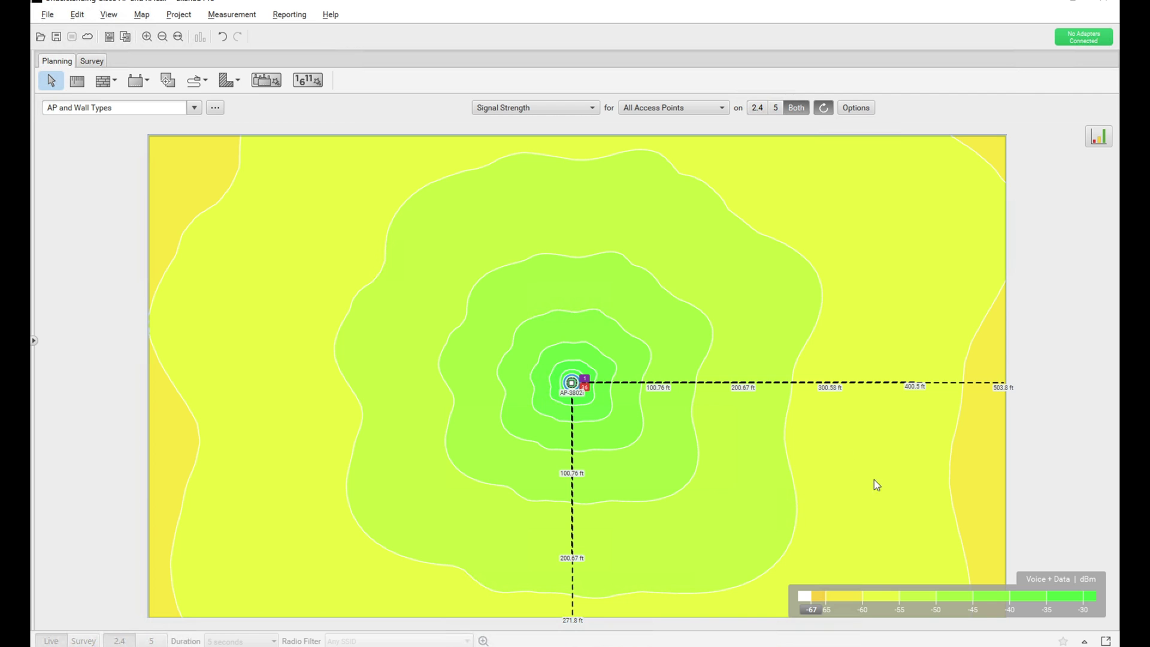
{"action": "left_click", "coordinate": [203, 81]}
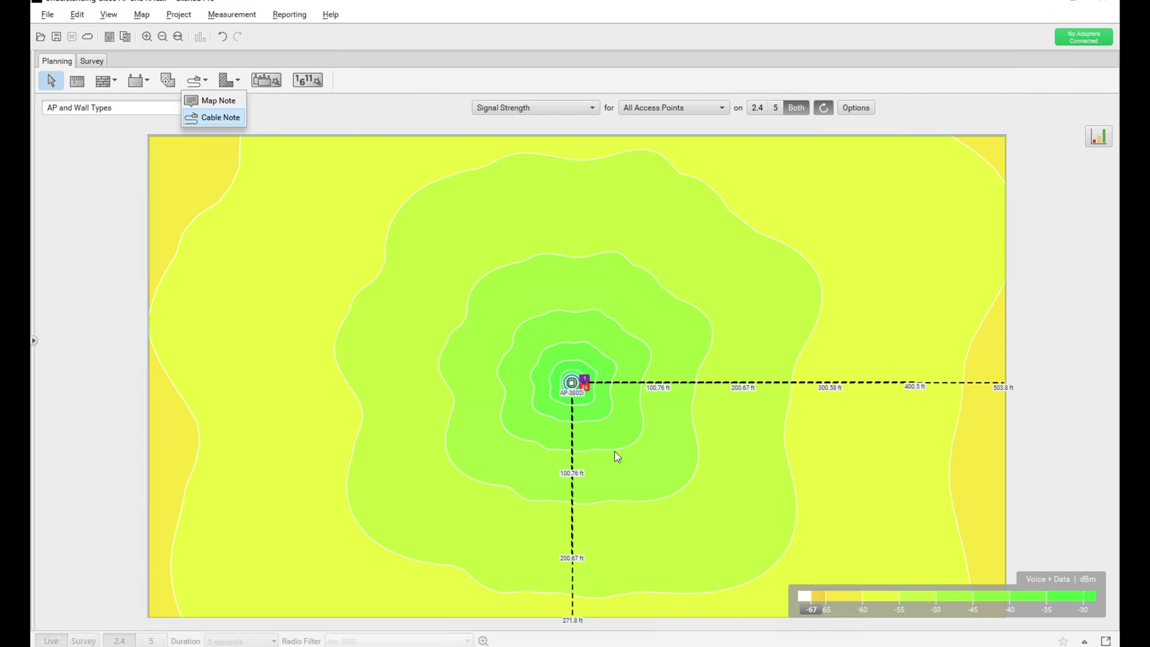
{"action": "left_click", "coordinate": [863, 431]}
{"action": "mouse_move", "coordinate": [863, 428]}
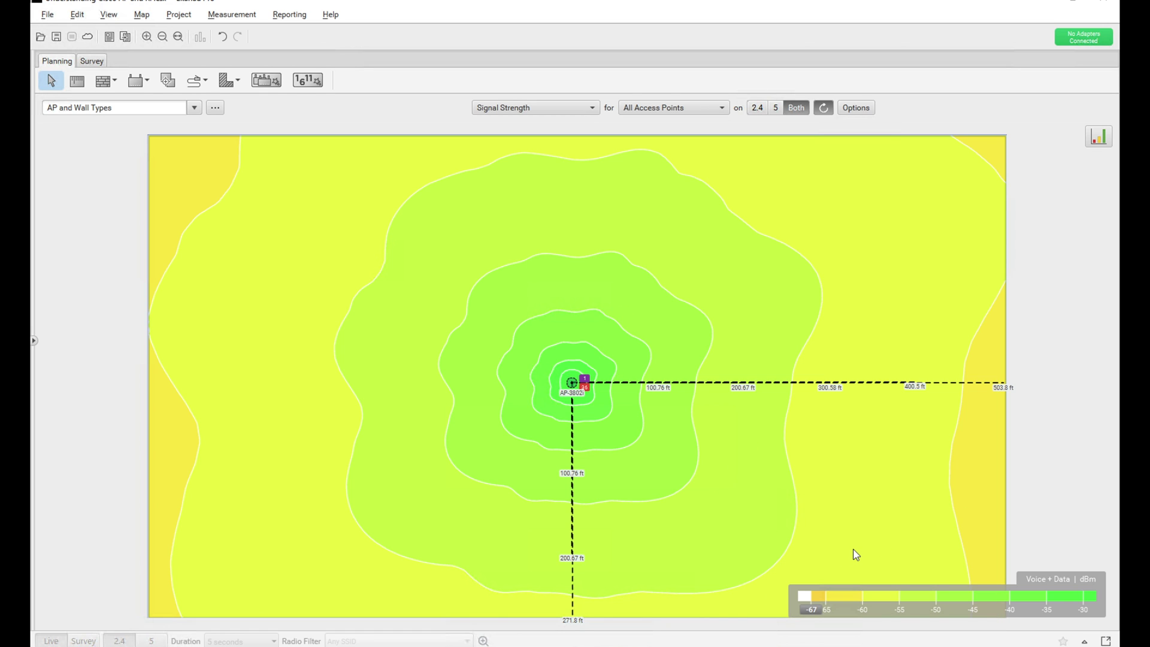
{"action": "mouse_move", "coordinate": [856, 554]}
- Activate the wall tool, browse the wall types, and review the attenuation and thickness of Wall, Dry
{"action": "left_click", "coordinate": [102, 87]}
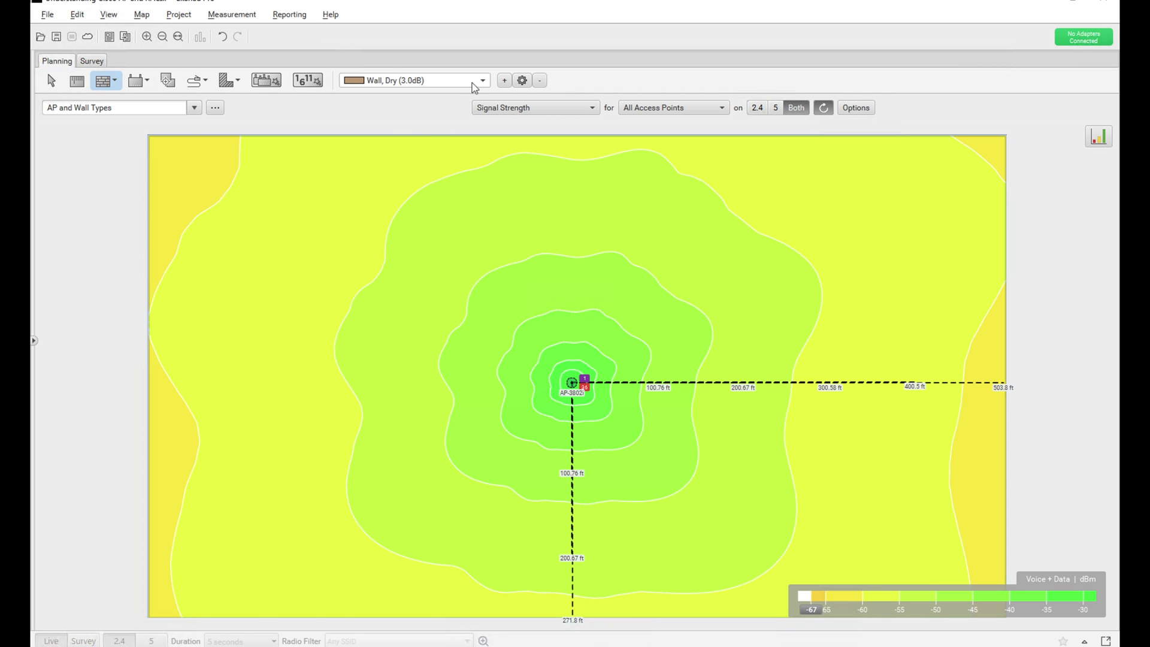
{"action": "left_click", "coordinate": [485, 84]}
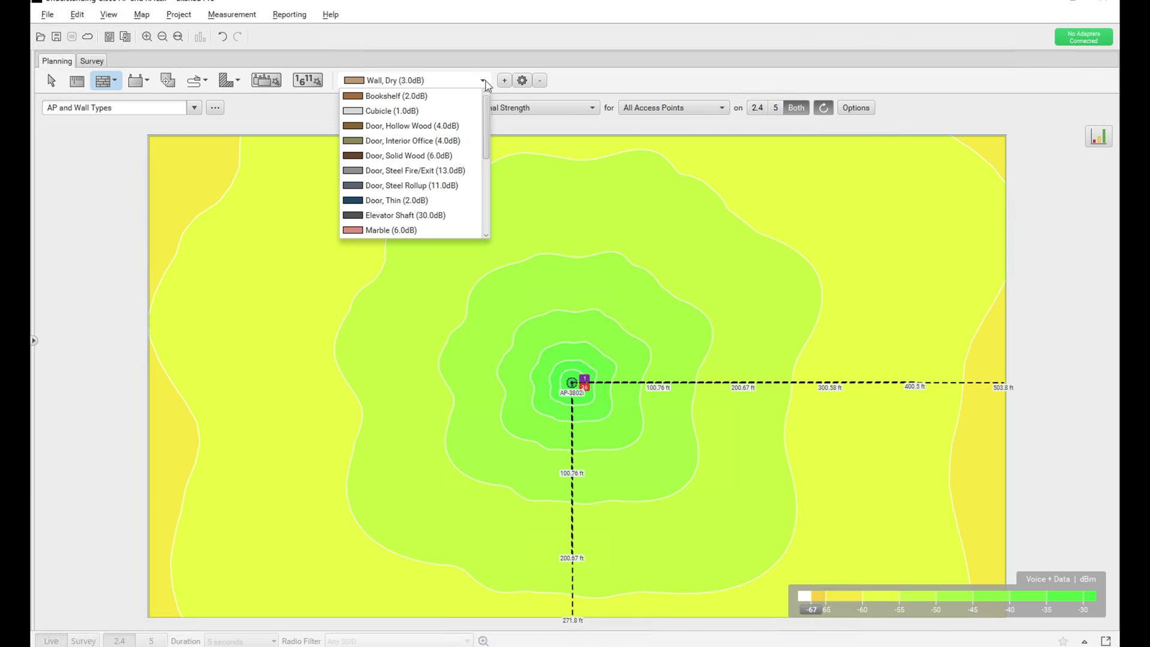
{"action": "left_click", "coordinate": [485, 84]}
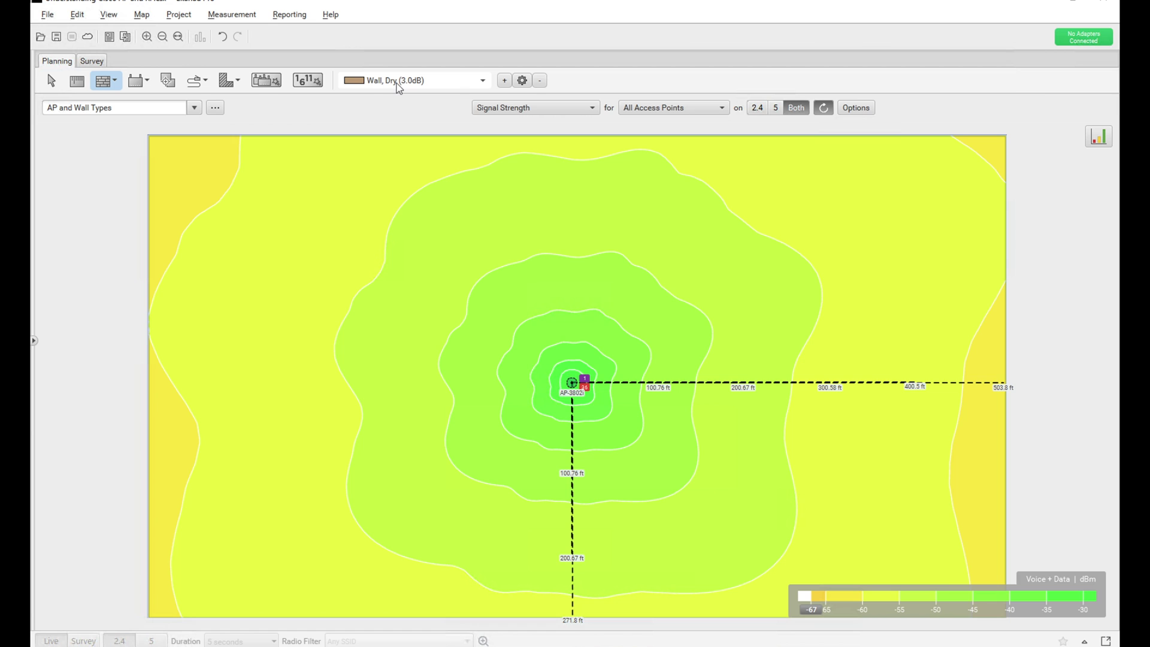
{"action": "left_click", "coordinate": [522, 80]}
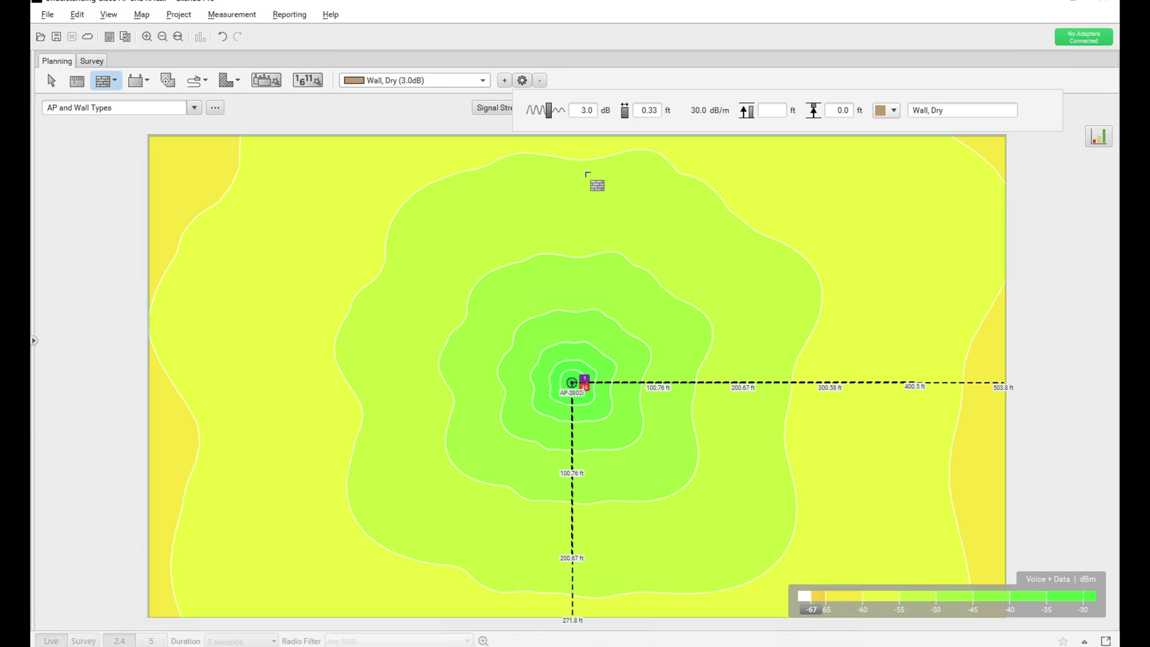
{"action": "double_click", "coordinate": [591, 110]}
{"action": "left_click_drag", "start_coordinate": [647, 110], "coordinate": [668, 110]}
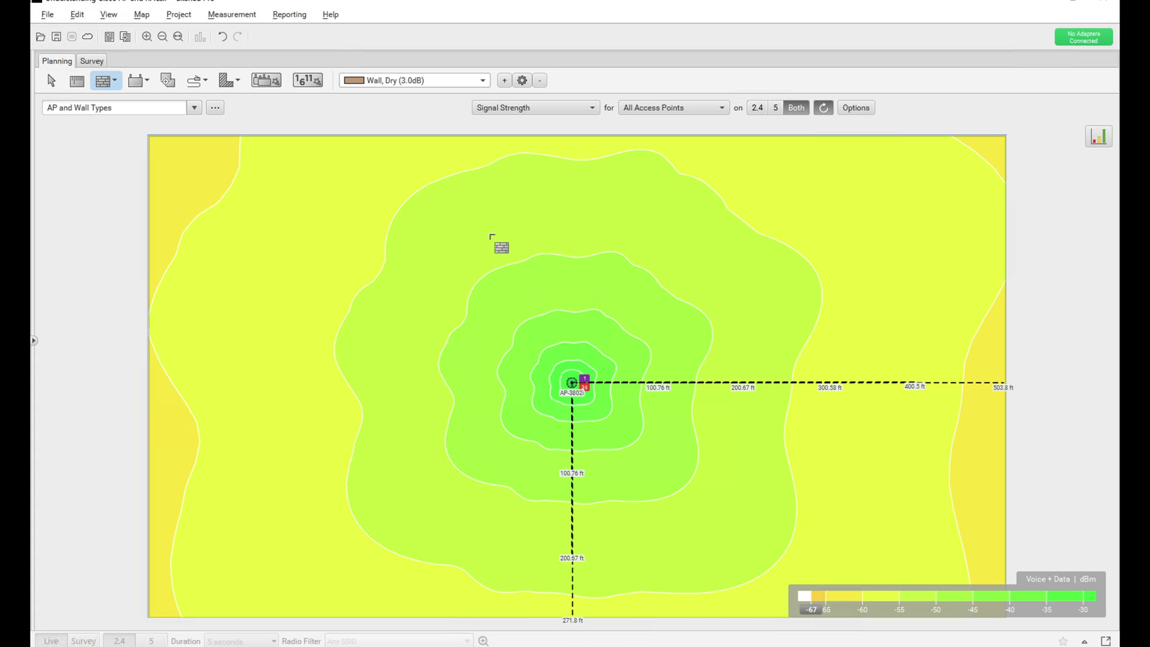
- Draw a closed square room of Wall, Dry (3.0dB) walls around the access point
{"action": "left_click", "coordinate": [519, 324]}
{"action": "left_click", "coordinate": [642, 325]}
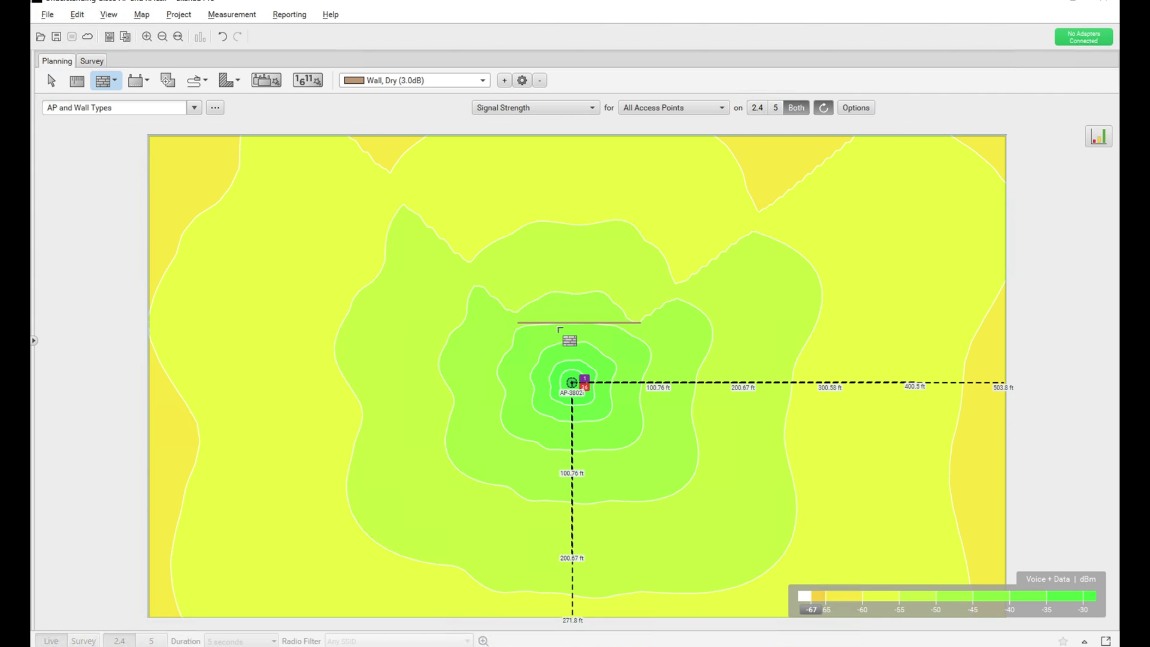
{"action": "left_click", "coordinate": [642, 323]}
{"action": "left_click", "coordinate": [655, 449]}
{"action": "left_click", "coordinate": [510, 446]}
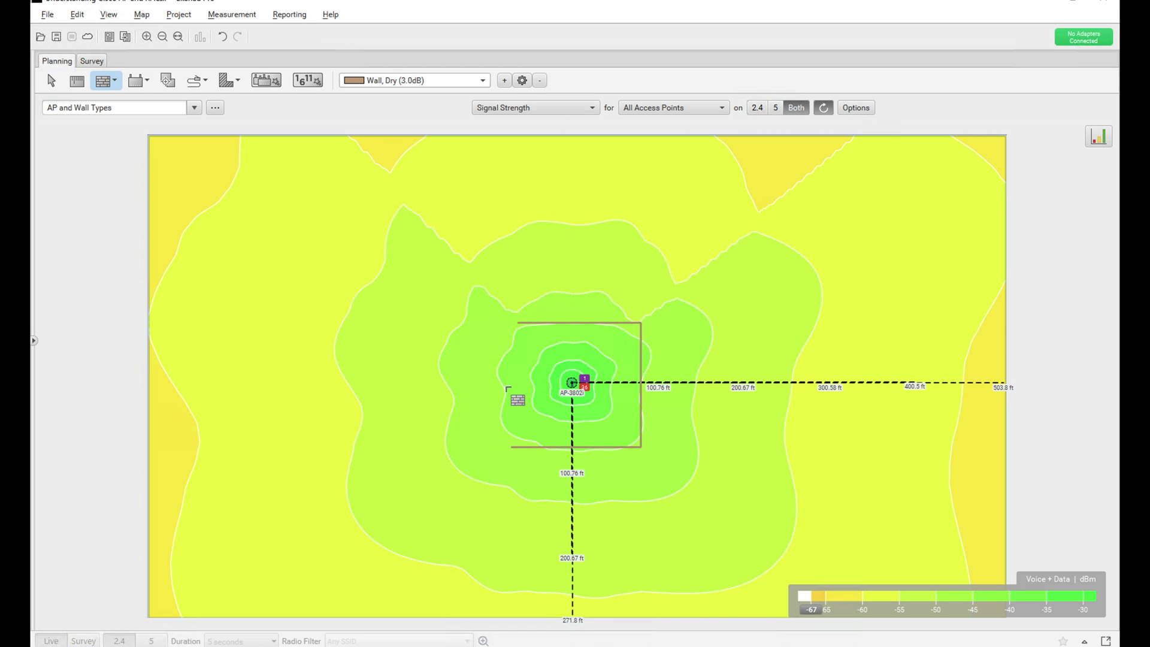
{"action": "left_click", "coordinate": [510, 325]}
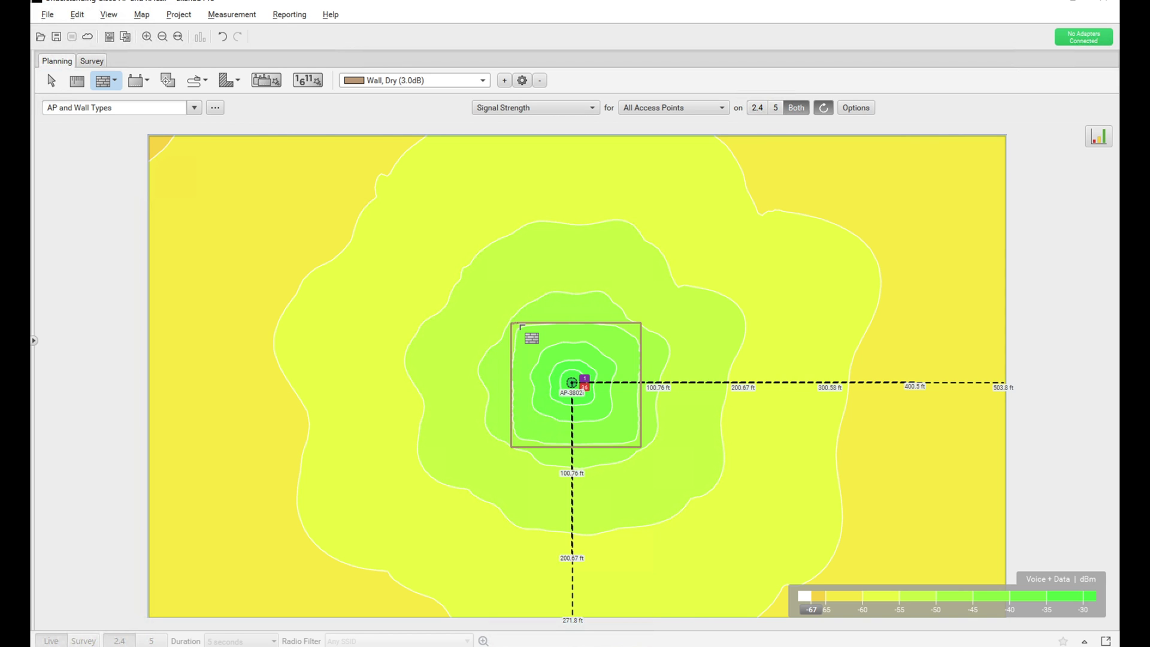
{"action": "left_click", "coordinate": [51, 80]}
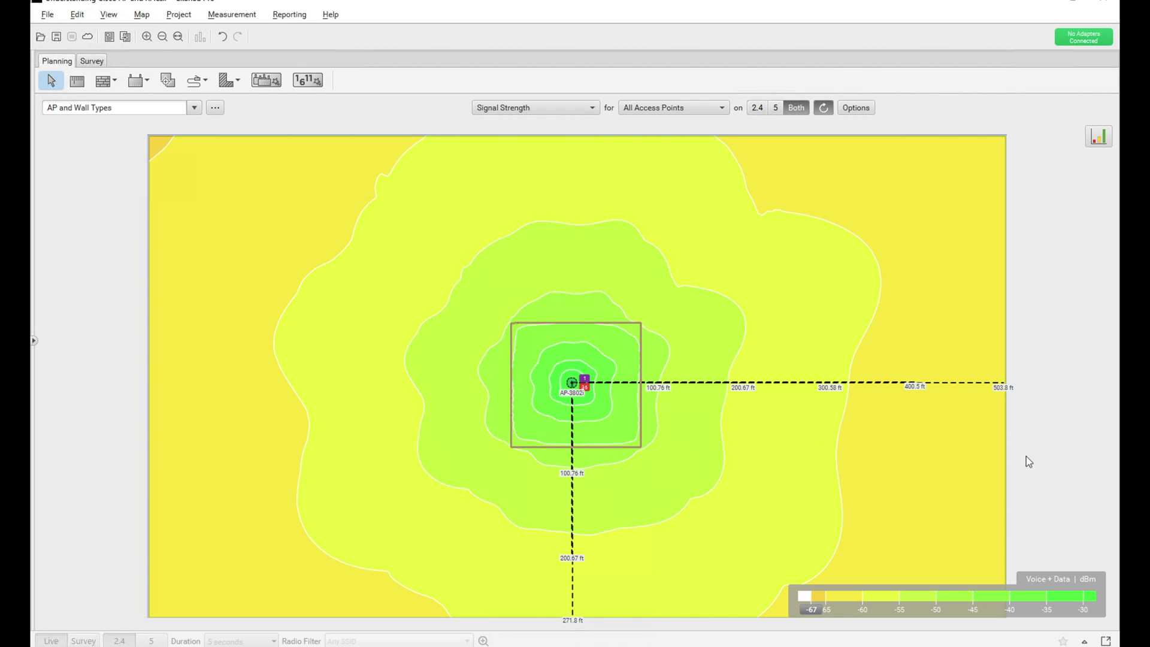
- Change all the walls around the access point to Wall, Brick (10.0dB)
{"action": "left_click_drag", "start_coordinate": [447, 274], "coordinate": [747, 520]}
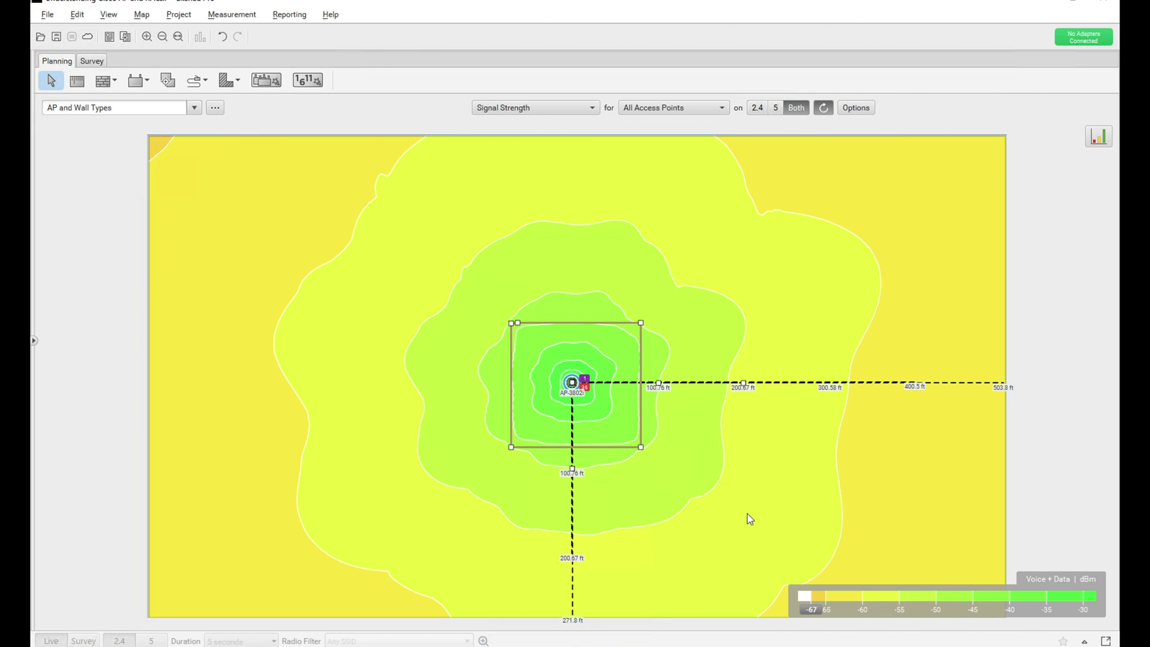
{"action": "right_click", "coordinate": [617, 448]}
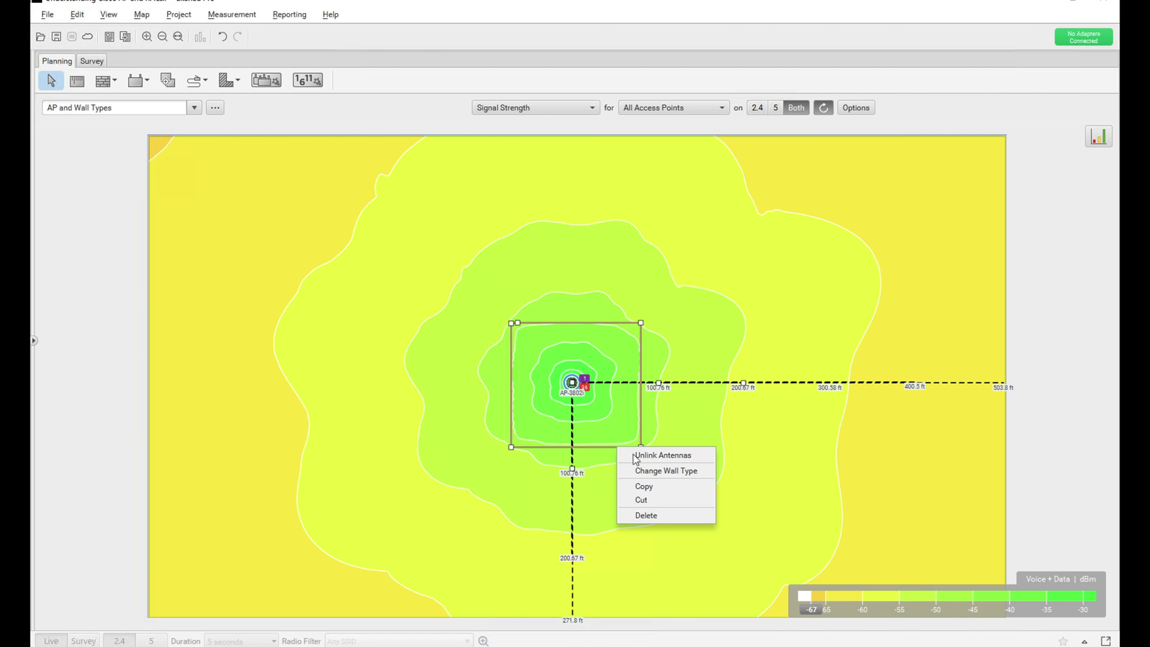
{"action": "left_click", "coordinate": [670, 473]}
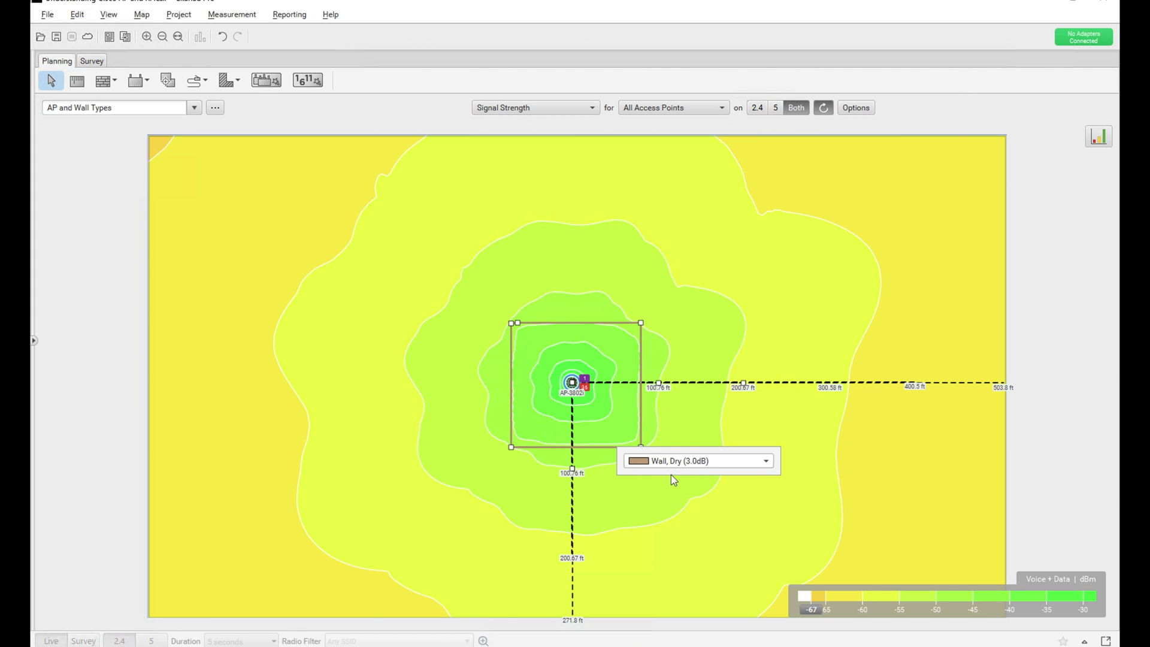
{"action": "left_click", "coordinate": [746, 467]}
{"action": "scroll", "coordinate": [736, 507], "scroll_direction": "down", "scroll_amount": 1}
{"action": "scroll", "coordinate": [736, 506], "scroll_direction": "down", "scroll_amount": 4}
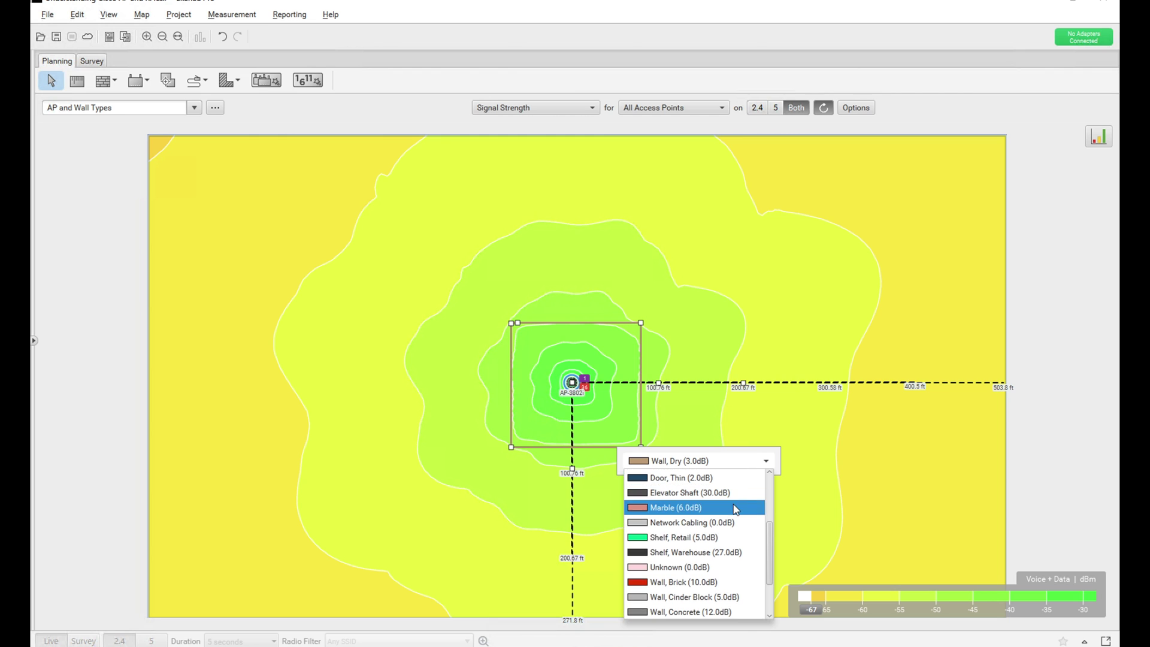
{"action": "left_click", "coordinate": [701, 584]}
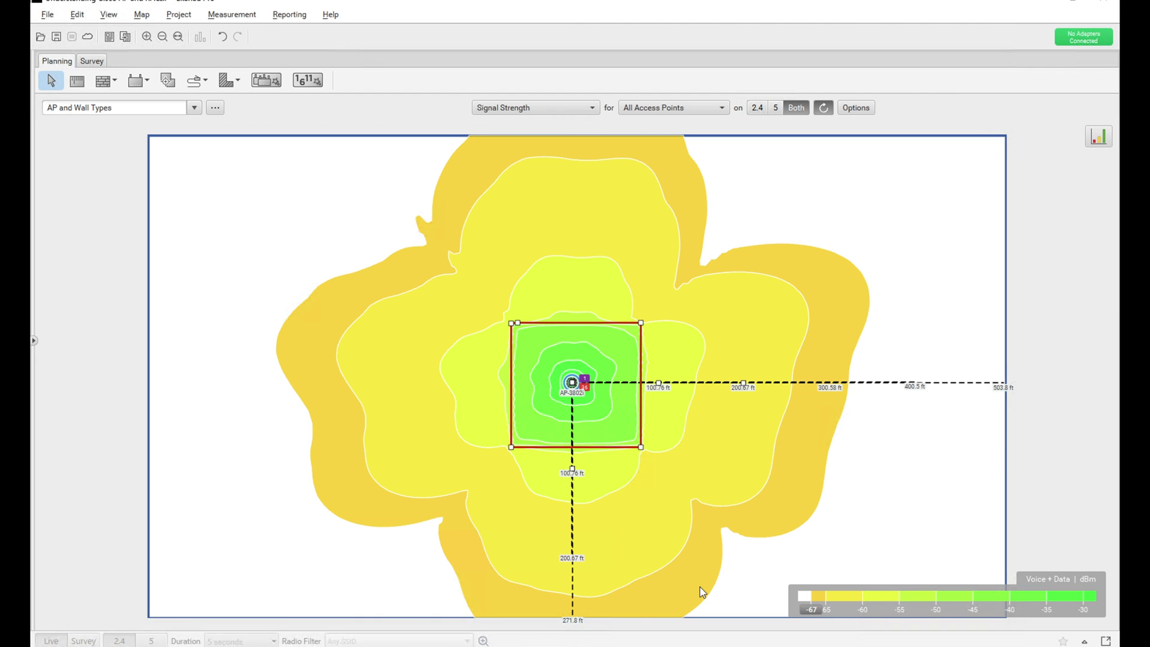
{"action": "mouse_move", "coordinate": [699, 587]}
- Change all the walls around the access point to Wall, Concrete (12.0dB)
{"action": "right_click", "coordinate": [621, 448]}
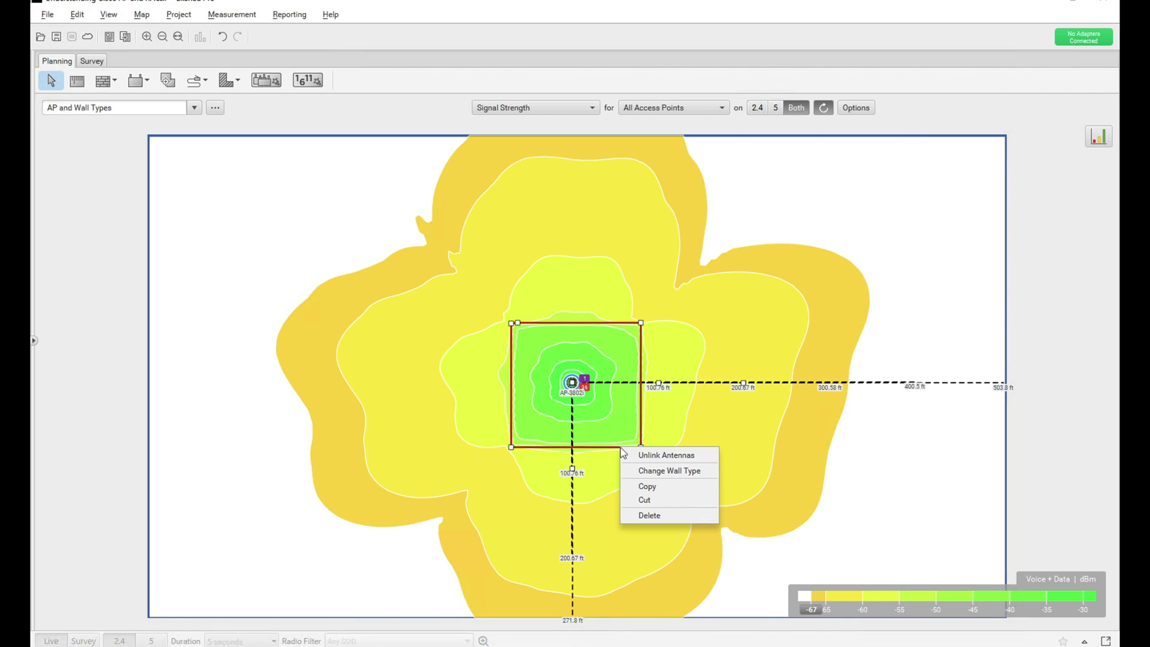
{"action": "left_click", "coordinate": [677, 469]}
{"action": "left_click", "coordinate": [736, 466]}
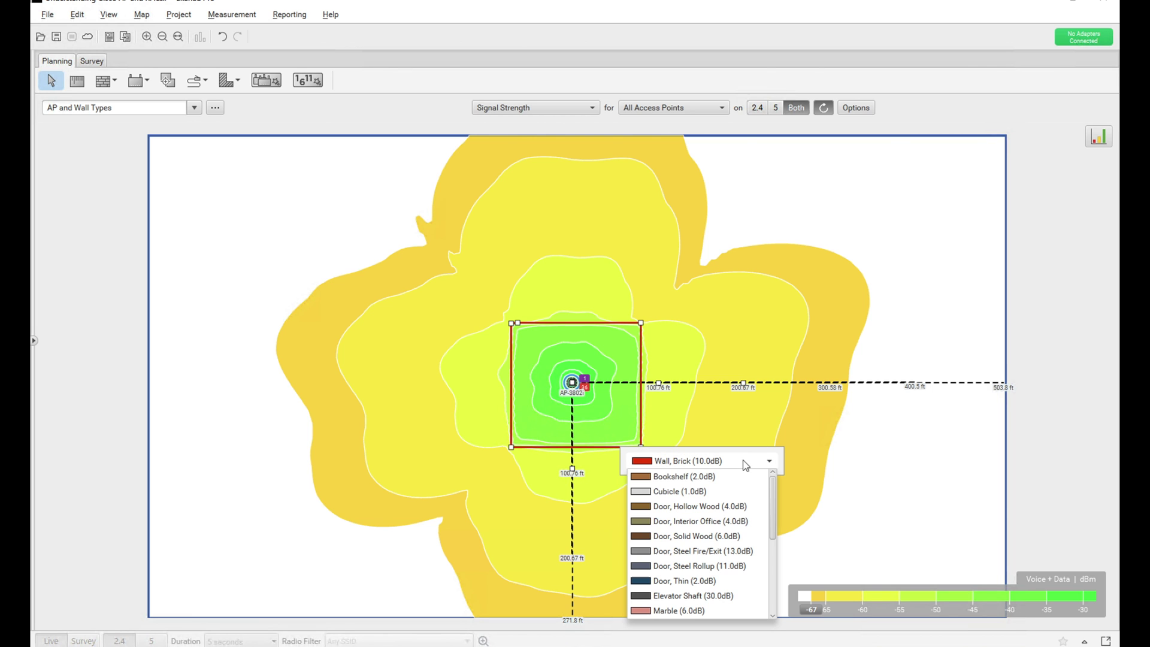
{"action": "scroll", "coordinate": [712, 535], "scroll_direction": "down", "scroll_amount": 7}
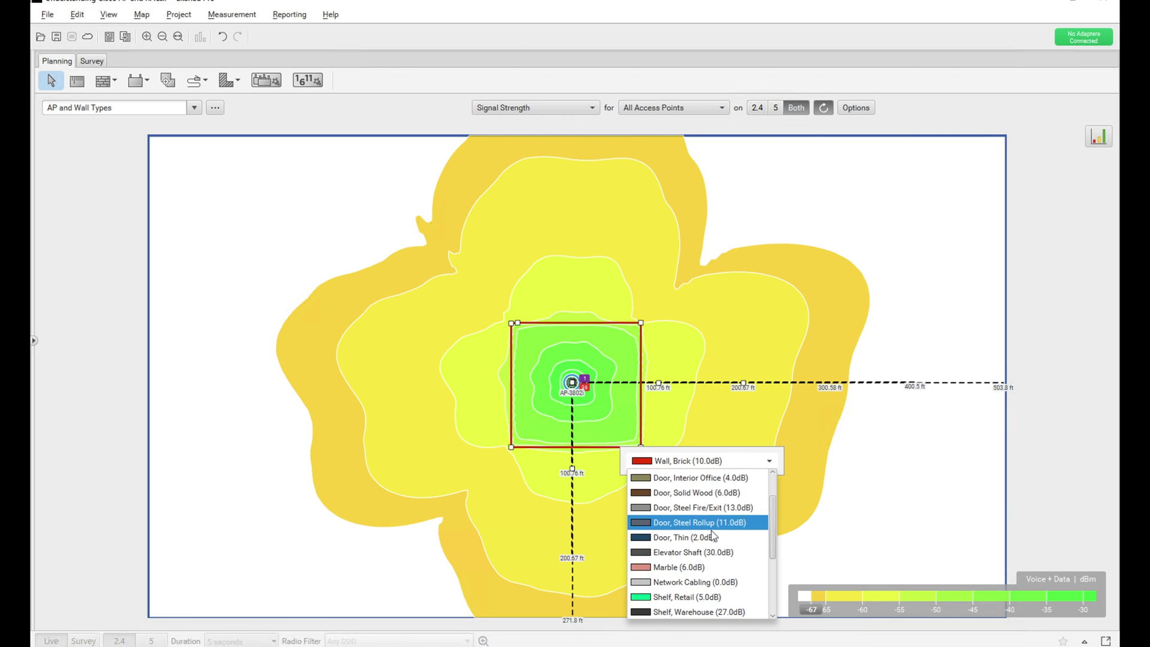
{"action": "left_click", "coordinate": [699, 609]}
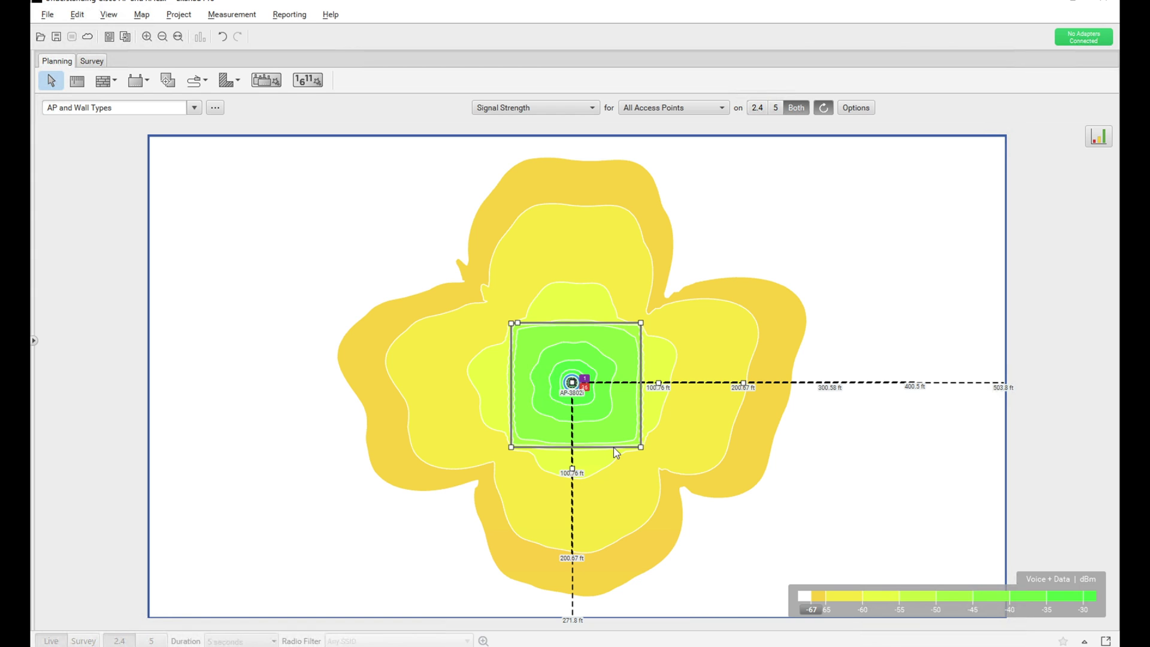
- Examine the predicted signal strength just outside the walled room, and clear the selection
{"action": "mouse_move", "coordinate": [614, 448]}
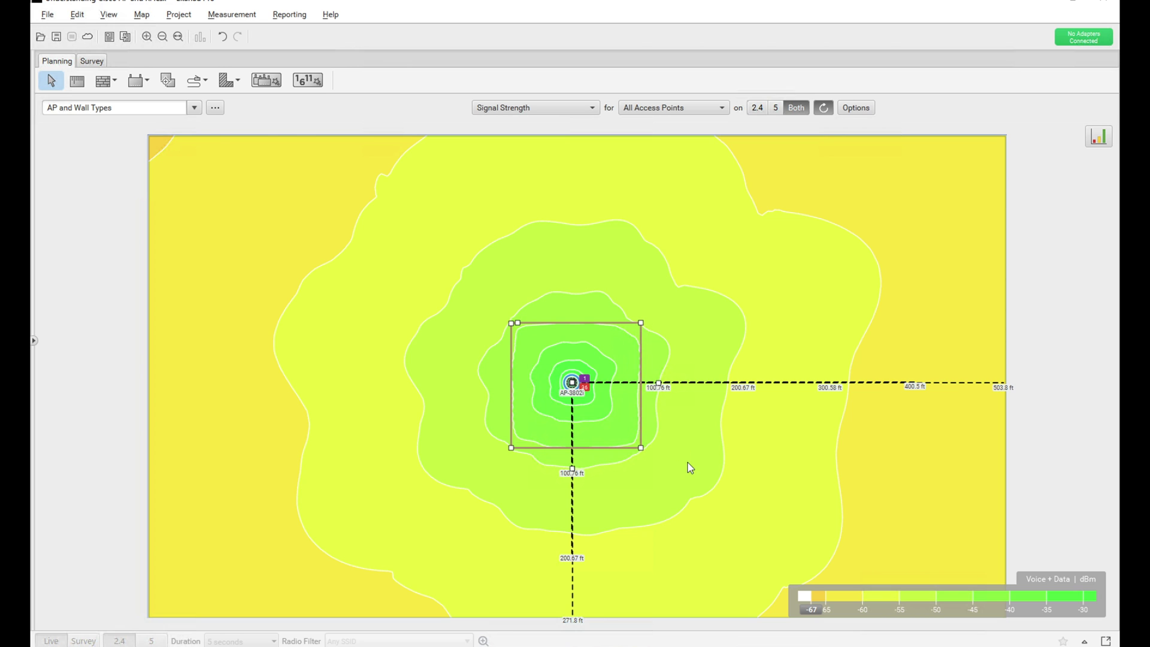
{"action": "mouse_move", "coordinate": [688, 463]}
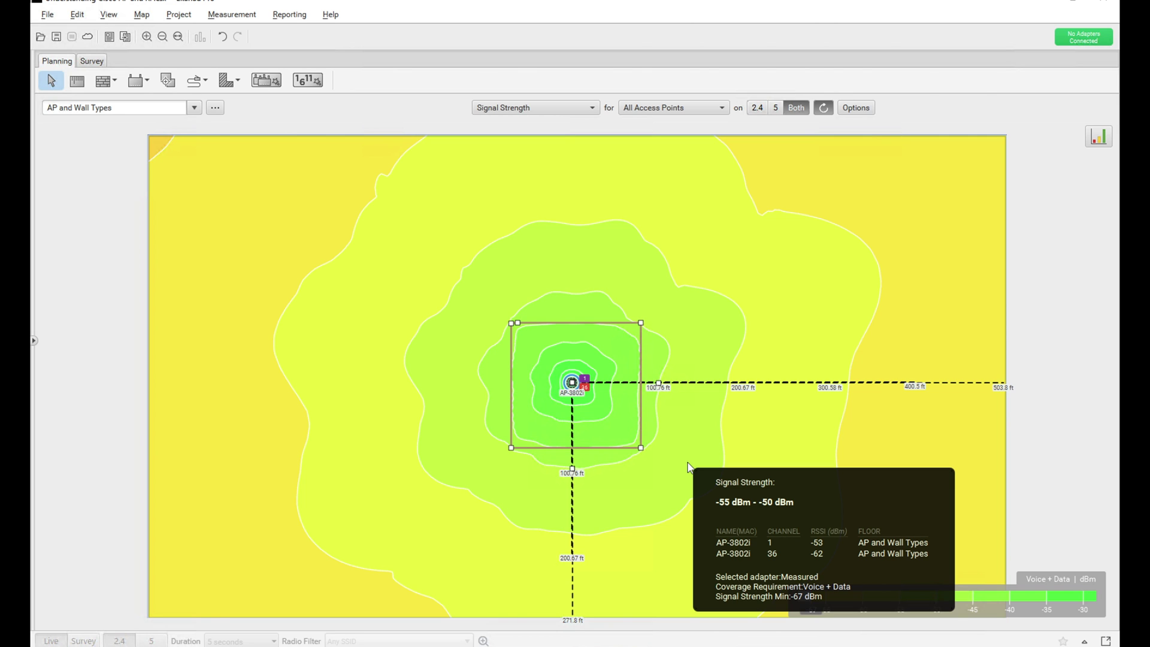
{"action": "left_click", "coordinate": [676, 424]}
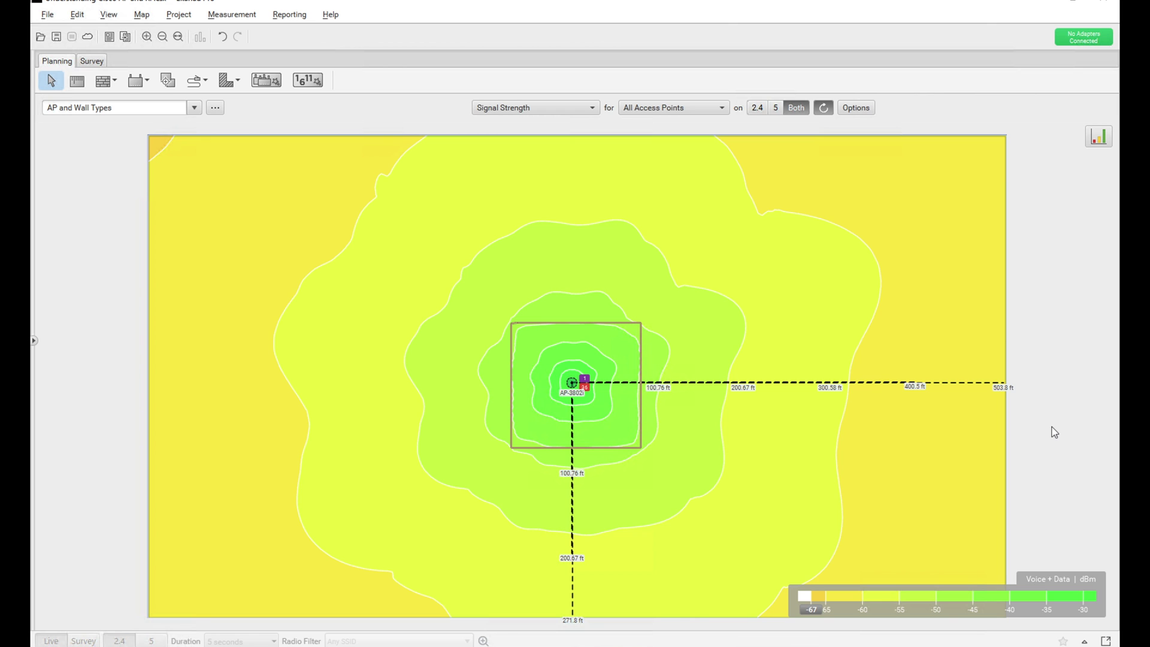
- Paste two copies of the small square Wall, Concrete (12.0dB) column to the west of the walled room
{"action": "key", "text": "ctrl+v"}
{"action": "key", "text": "ctrl+v"}
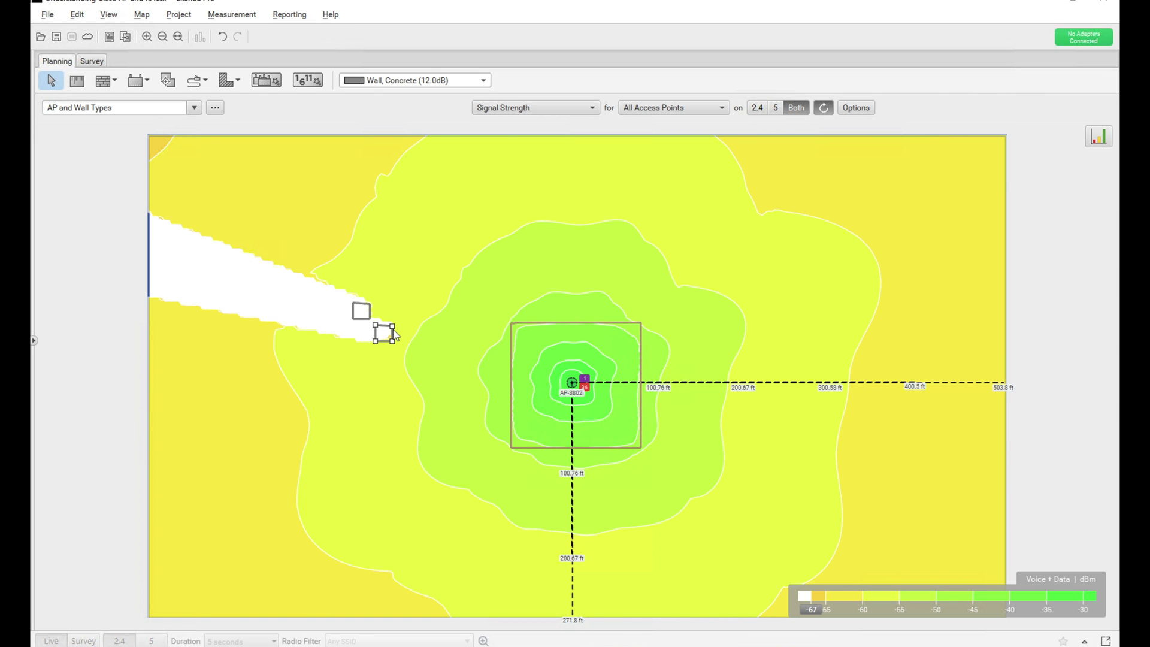
- Move the two concrete columns into the room's northwest and northeast corners, and paste two more into the southwest and southeast corners
{"action": "left_click_drag", "start_coordinate": [393, 329], "coordinate": [529, 323]}
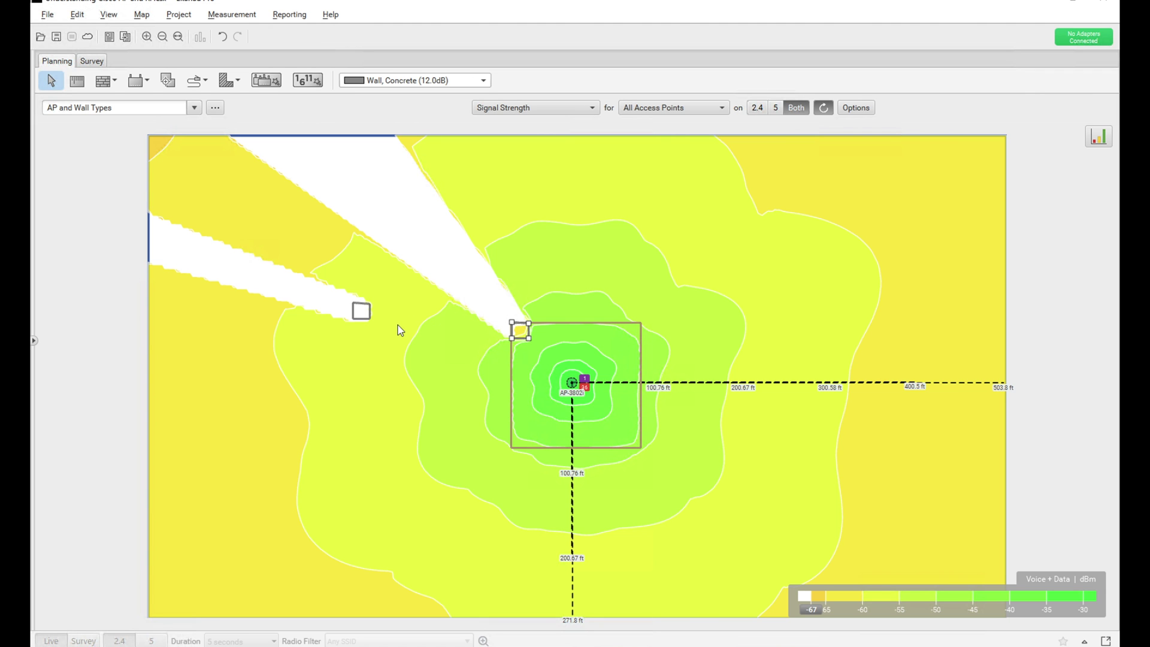
{"action": "left_click", "coordinate": [315, 286]}
{"action": "left_click", "coordinate": [369, 313]}
{"action": "left_click_drag", "start_coordinate": [370, 316], "coordinate": [632, 328]}
{"action": "key", "text": "ctrl+v"}
{"action": "key", "text": "ctrl+v"}
{"action": "left_click", "coordinate": [531, 443]}
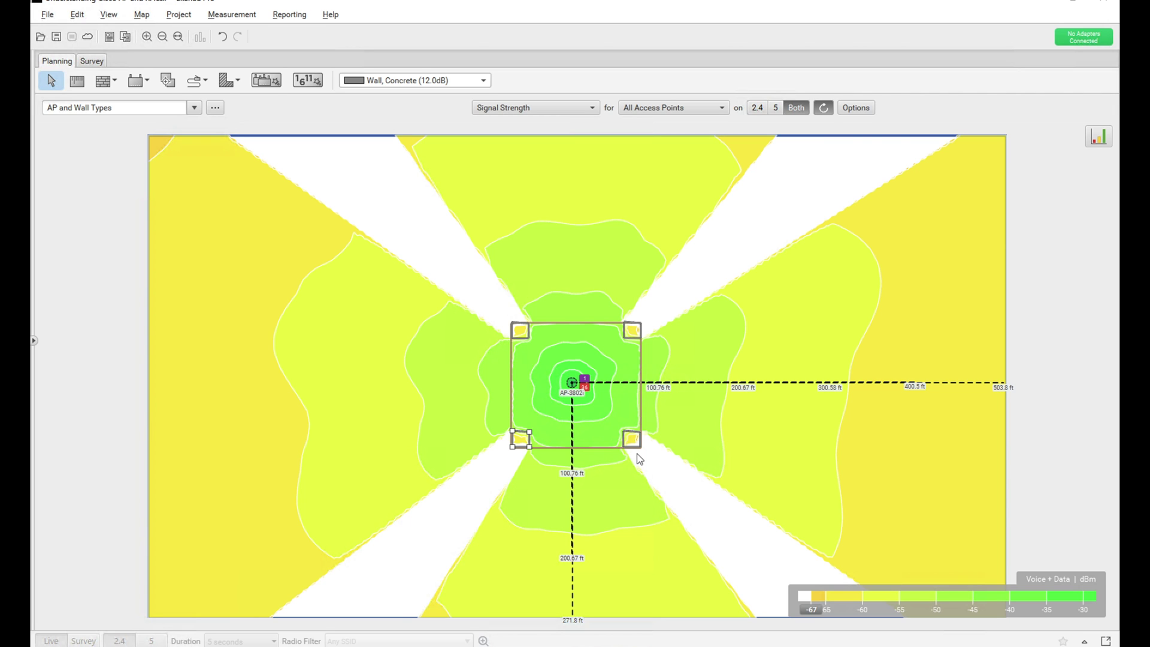
- Delete the room's four walls around the access point along with the concrete corner columns
{"action": "left_click", "coordinate": [605, 447]}
{"action": "right_click", "coordinate": [606, 447]}
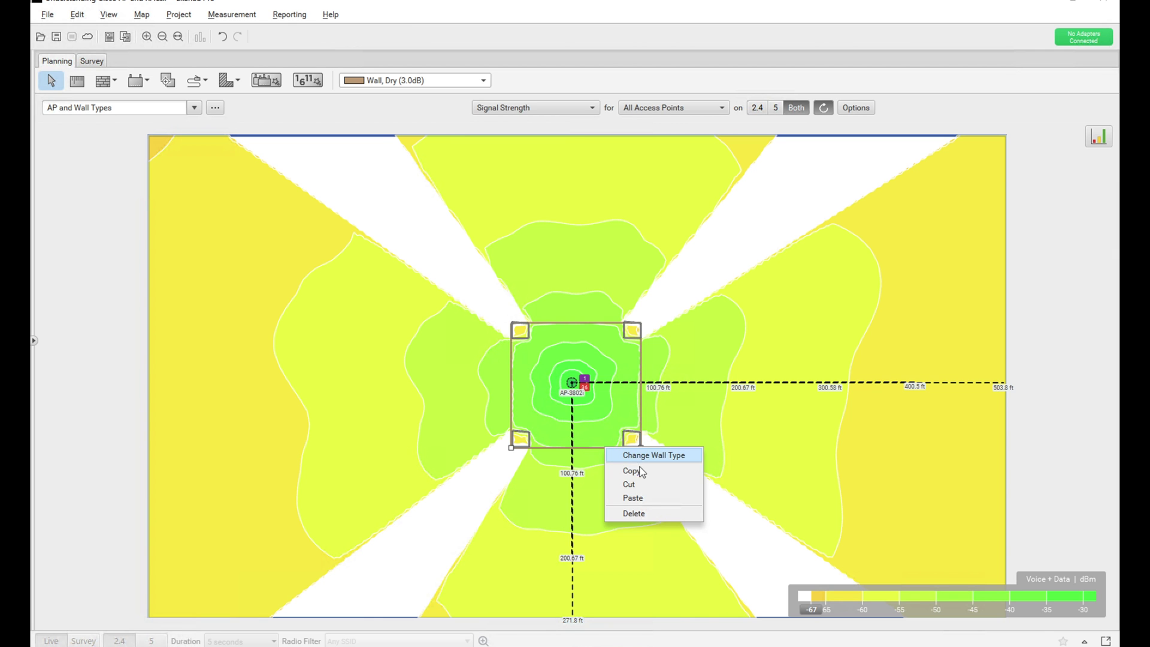
{"action": "left_click", "coordinate": [642, 513]}
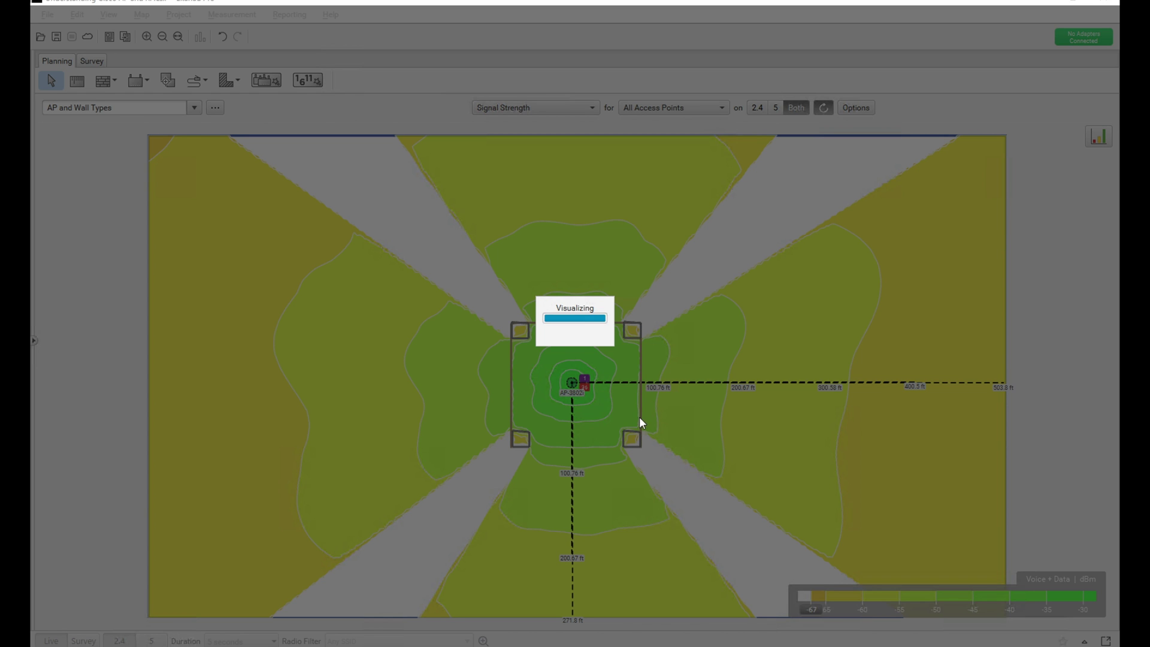
{"action": "left_click", "coordinate": [638, 397]}
{"action": "key", "text": "Delete"}
{"action": "right_click", "coordinate": [514, 400]}
{"action": "left_click", "coordinate": [542, 464]}
{"action": "right_click", "coordinate": [604, 328]}
{"action": "left_click", "coordinate": [630, 390]}
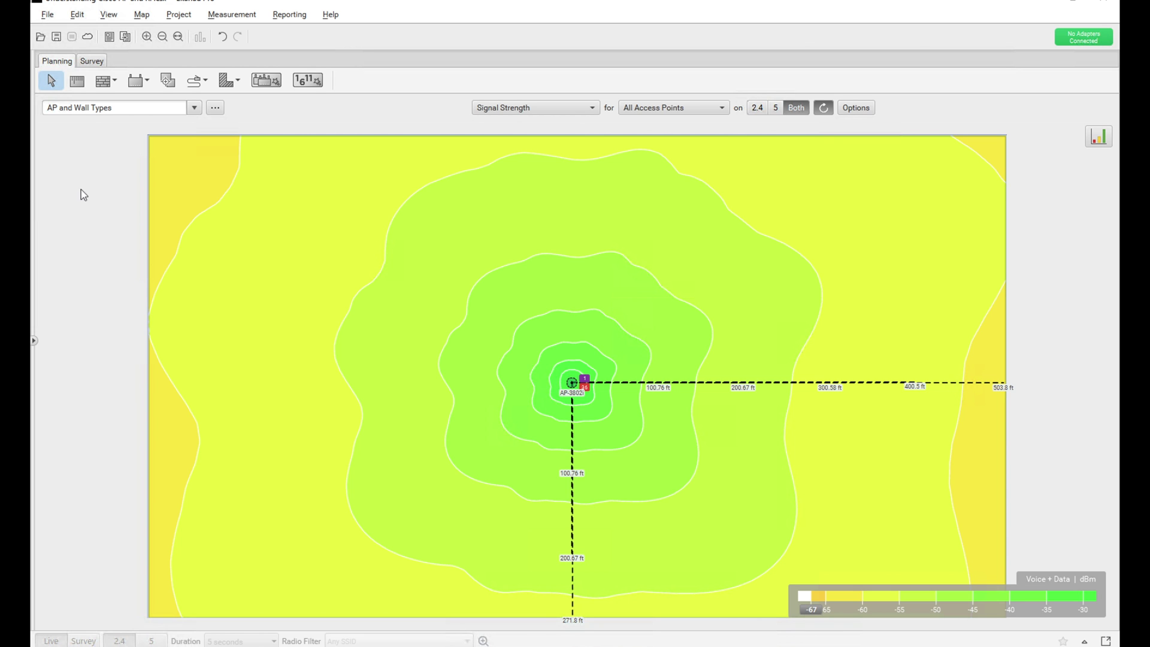
- Draw Wall, Dry (3.0dB) walls north and west of the access point, with a separate door-width segment in the north wall
{"action": "left_click", "coordinate": [111, 85]}
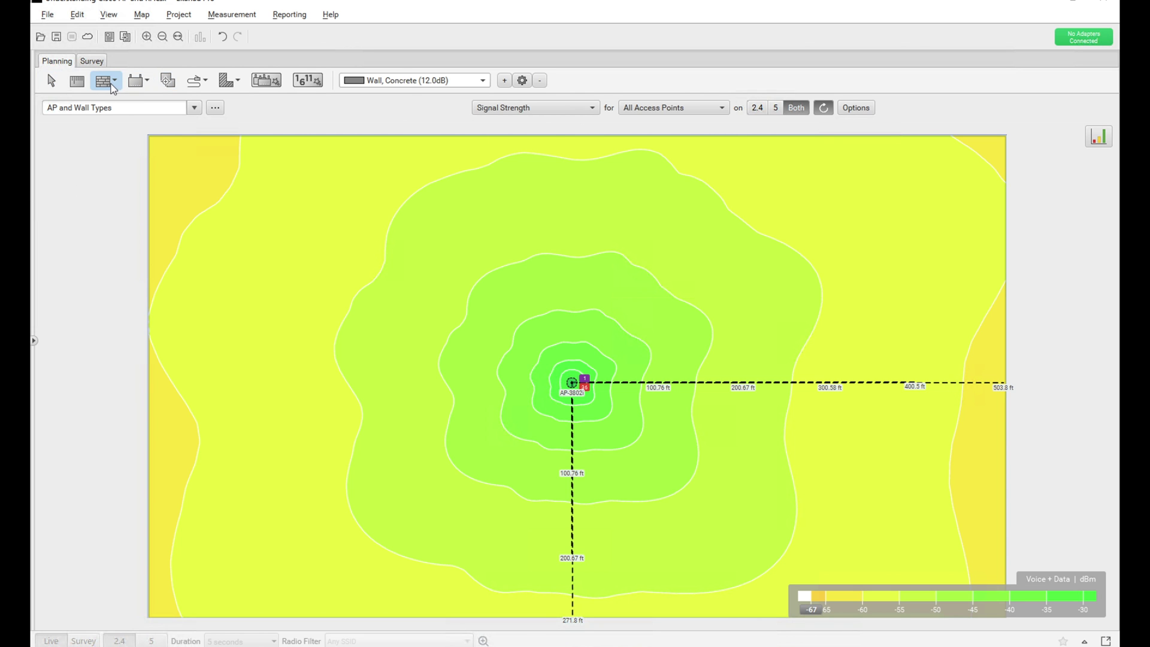
{"action": "double_click", "coordinate": [654, 332]}
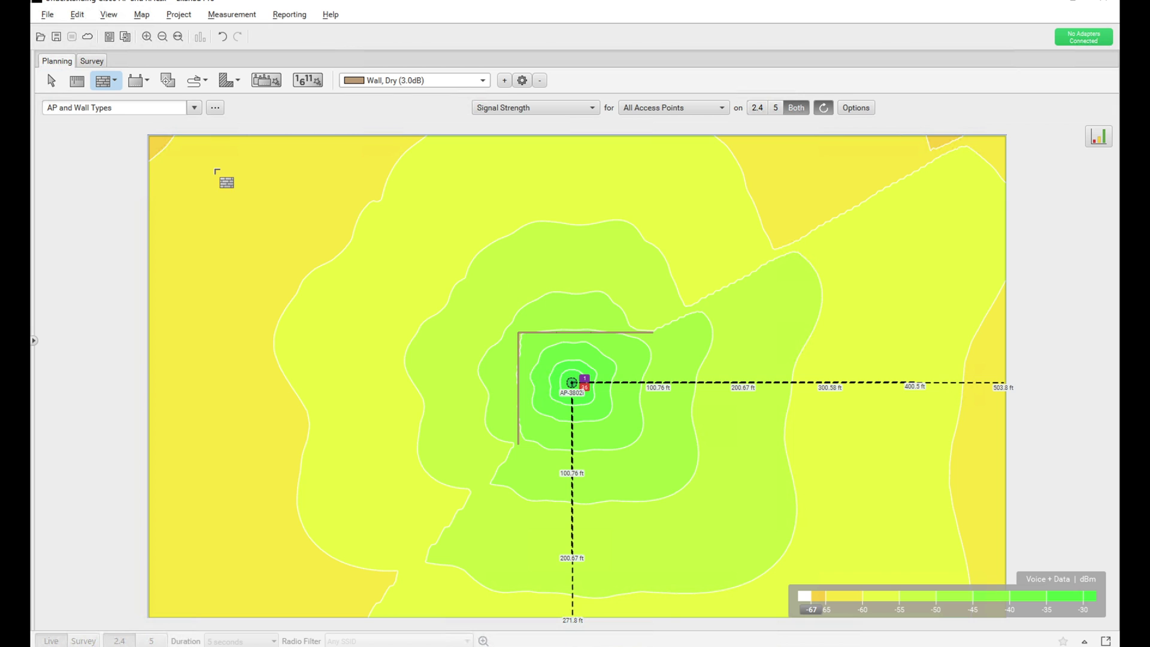
{"action": "left_click", "coordinate": [51, 82]}
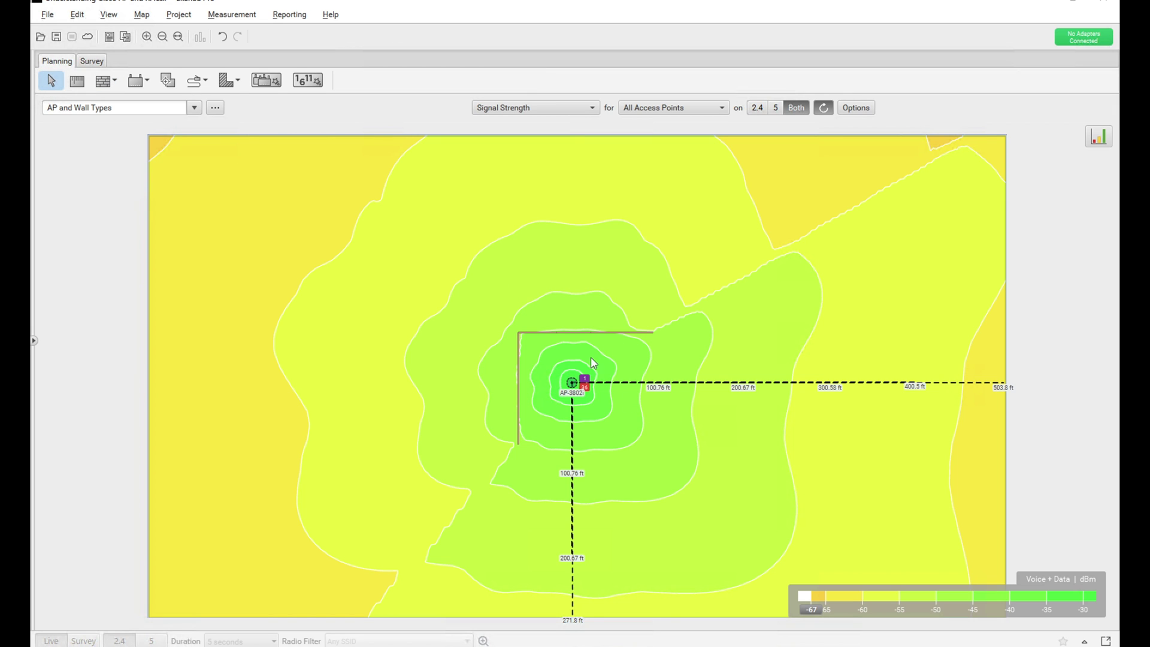
- Change the door-width segment in the north wall to Door, Interior Office (4.0dB)
{"action": "left_click", "coordinate": [573, 334]}
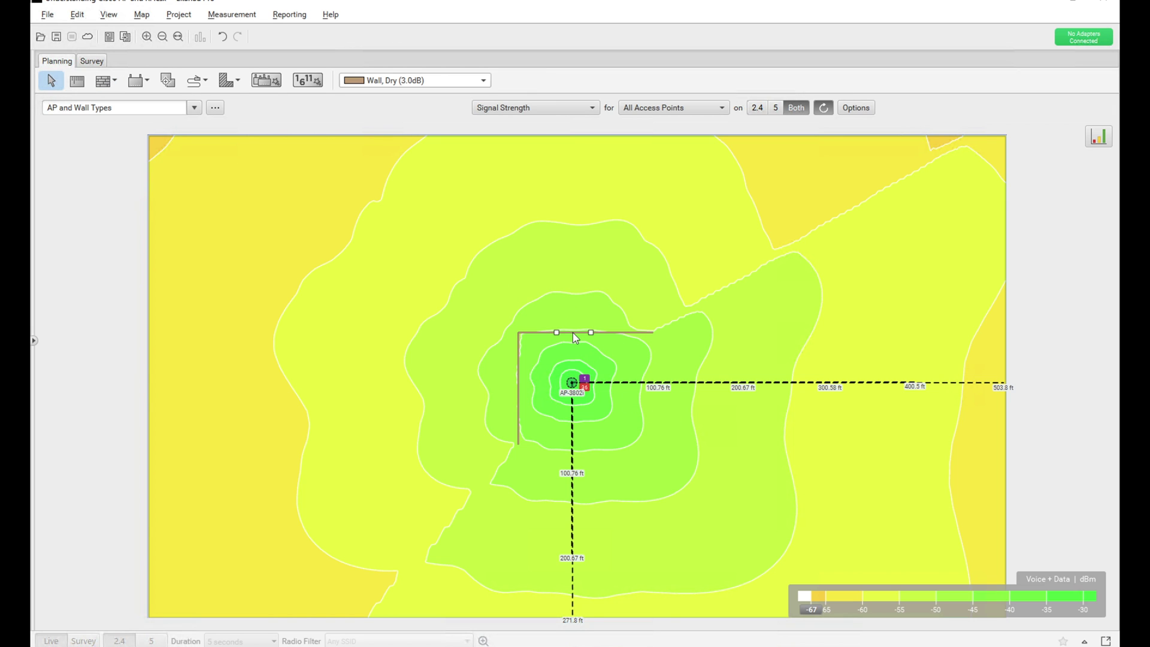
{"action": "right_click", "coordinate": [573, 335]}
{"action": "left_click", "coordinate": [627, 342]}
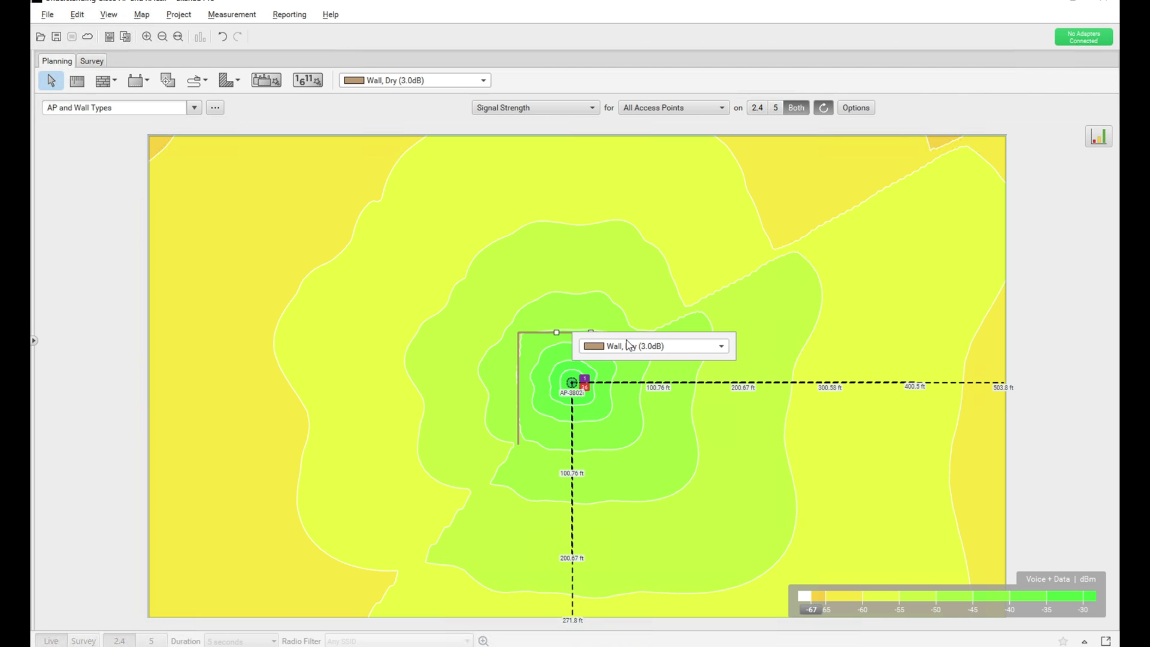
{"action": "left_click", "coordinate": [692, 347]}
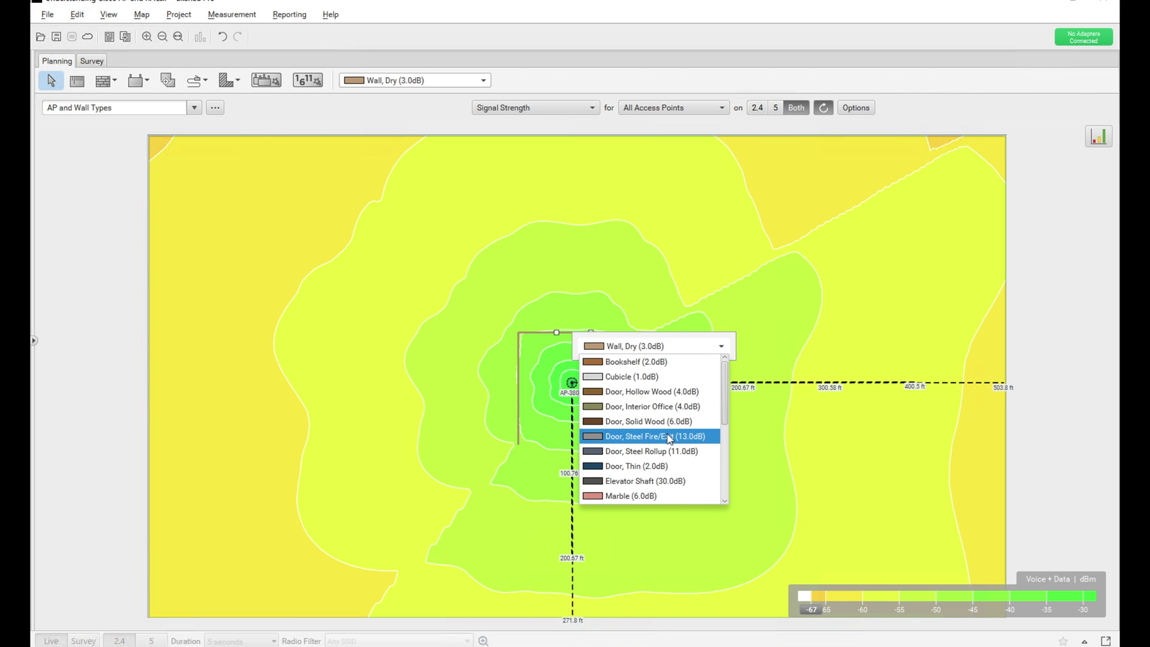
{"action": "scroll", "coordinate": [669, 439], "scroll_direction": "down", "scroll_amount": 1}
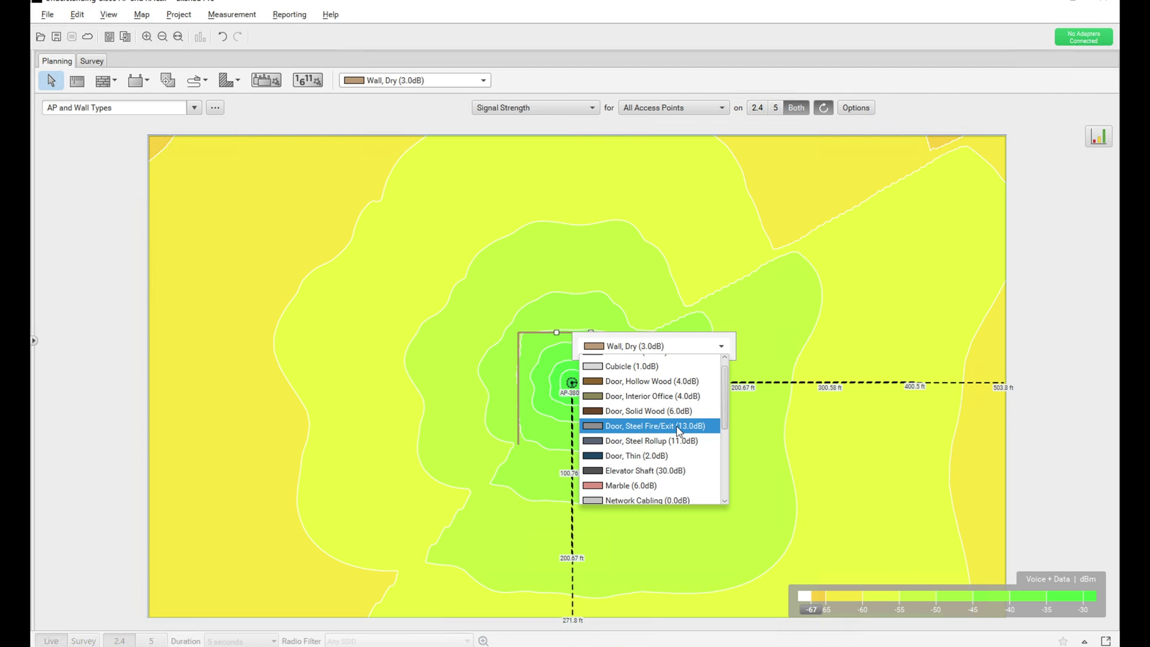
{"action": "left_click", "coordinate": [694, 398]}
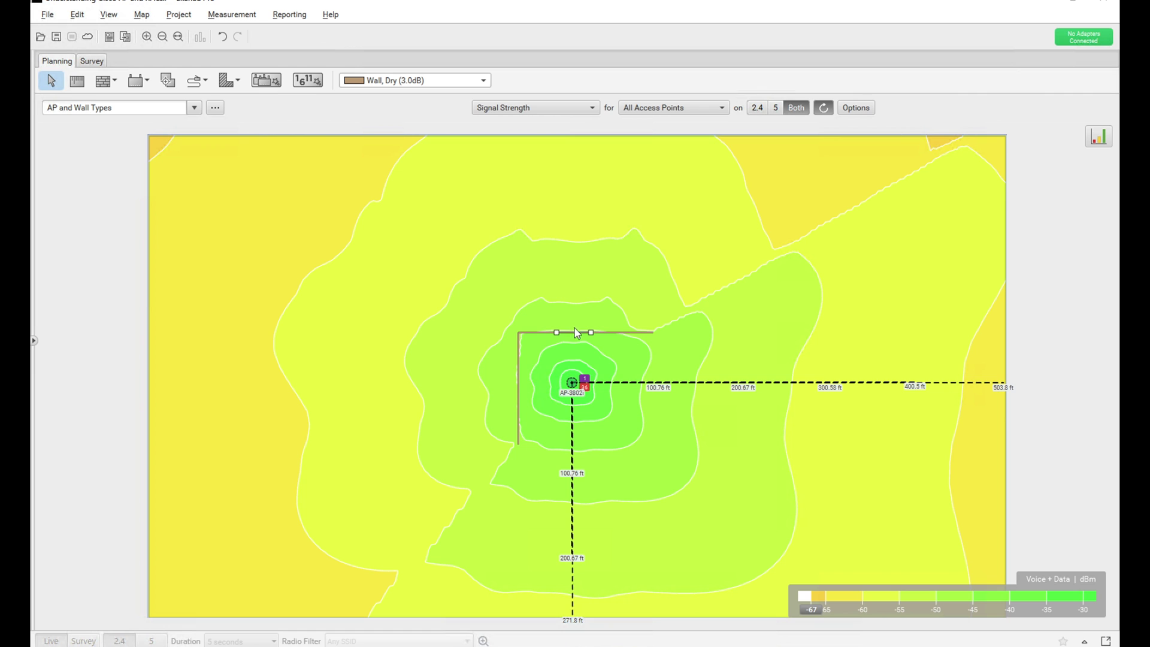
- Show the predicted signal strength for the 5 GHz band only
{"action": "mouse_move", "coordinate": [577, 332]}
{"action": "left_click", "coordinate": [779, 109]}
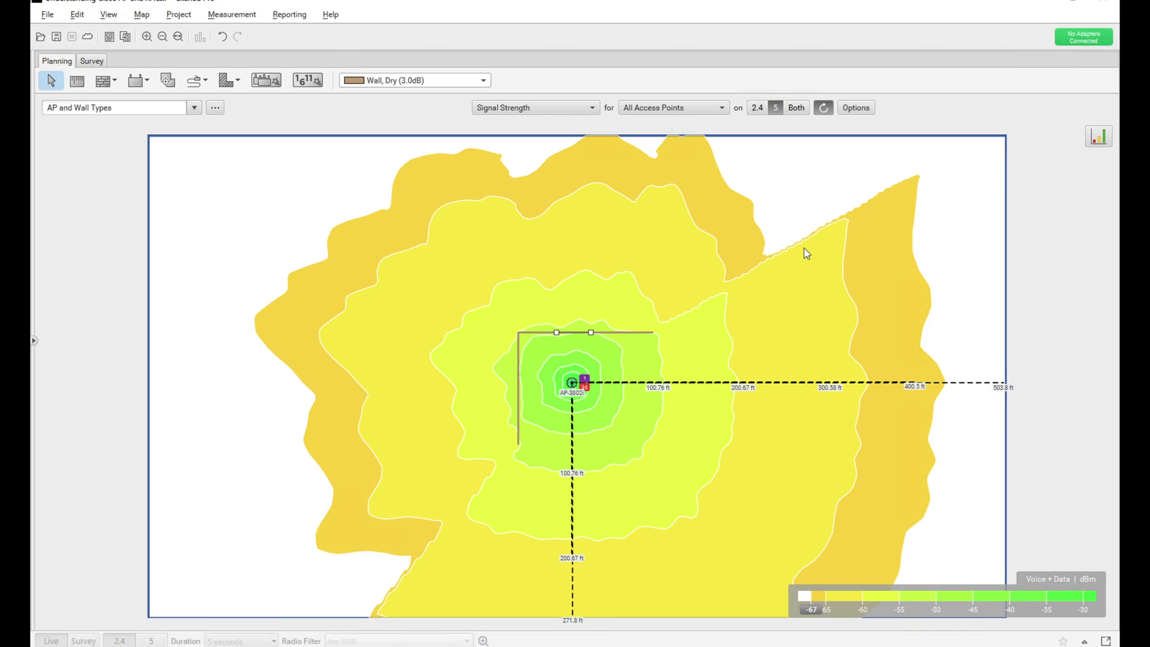
{"action": "mouse_move", "coordinate": [805, 251]}
- Change the door segment in the north wall to Door, Solid Wood (6.0dB)
{"action": "mouse_move", "coordinate": [573, 342]}
{"action": "right_click", "coordinate": [575, 337]}
{"action": "left_click", "coordinate": [594, 340]}
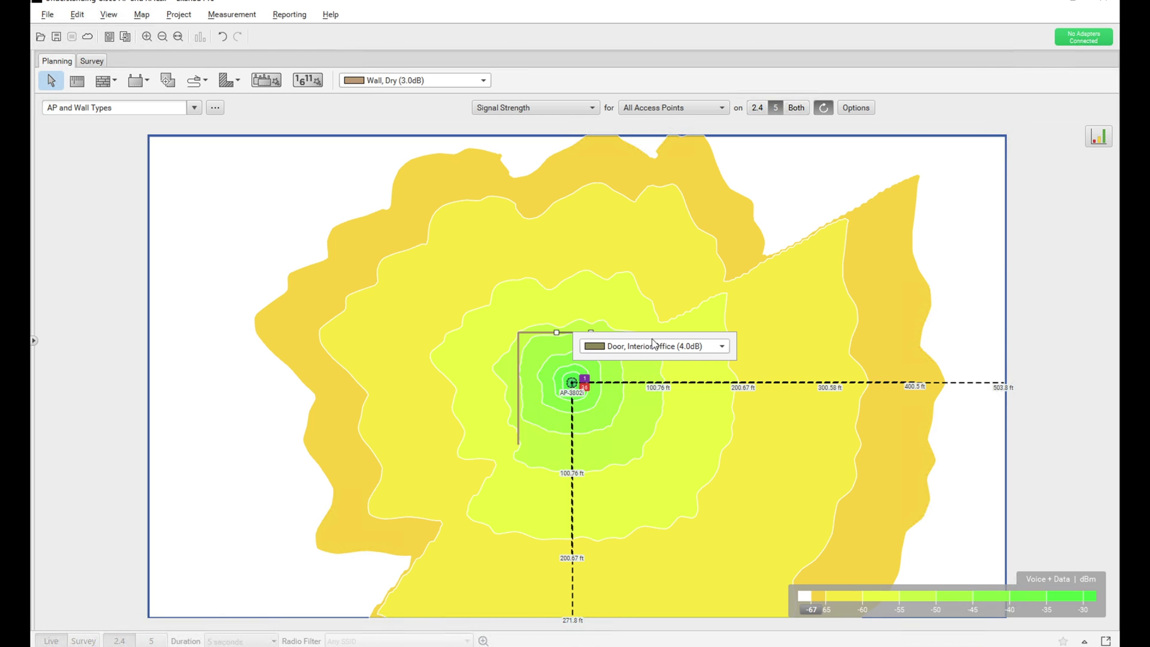
{"action": "left_click", "coordinate": [690, 350]}
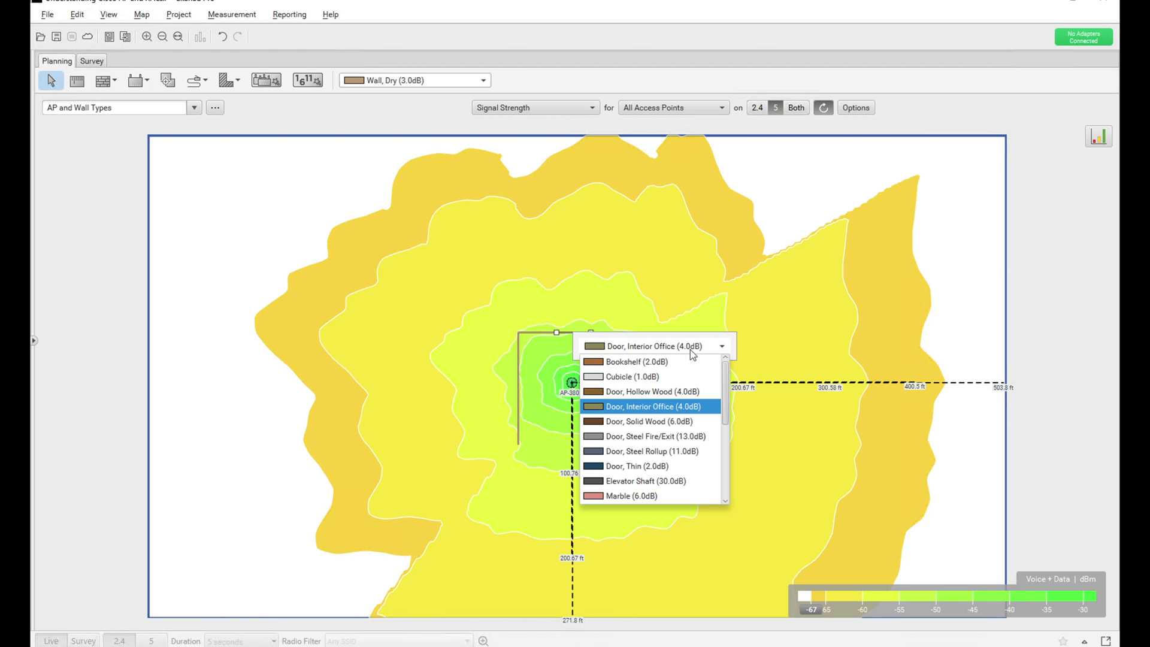
{"action": "left_click", "coordinate": [668, 422]}
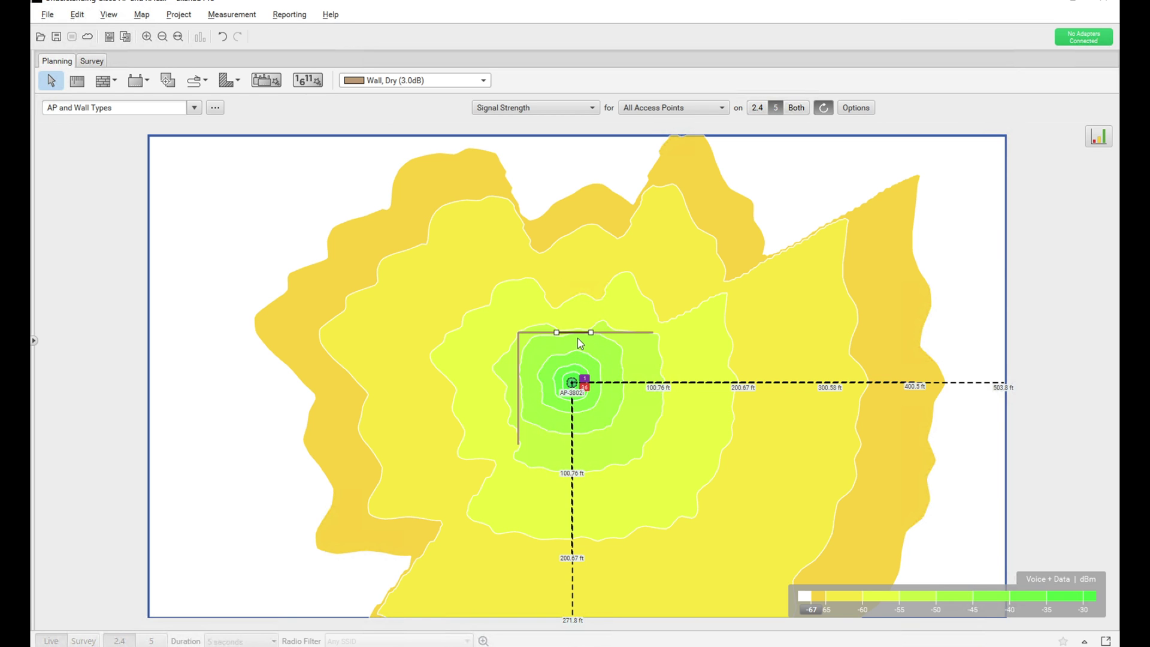
- Change the door segment to Door, Steel Fire/Exit (13.0dB) and examine the predicted signal just beyond it
{"action": "right_click", "coordinate": [574, 336]}
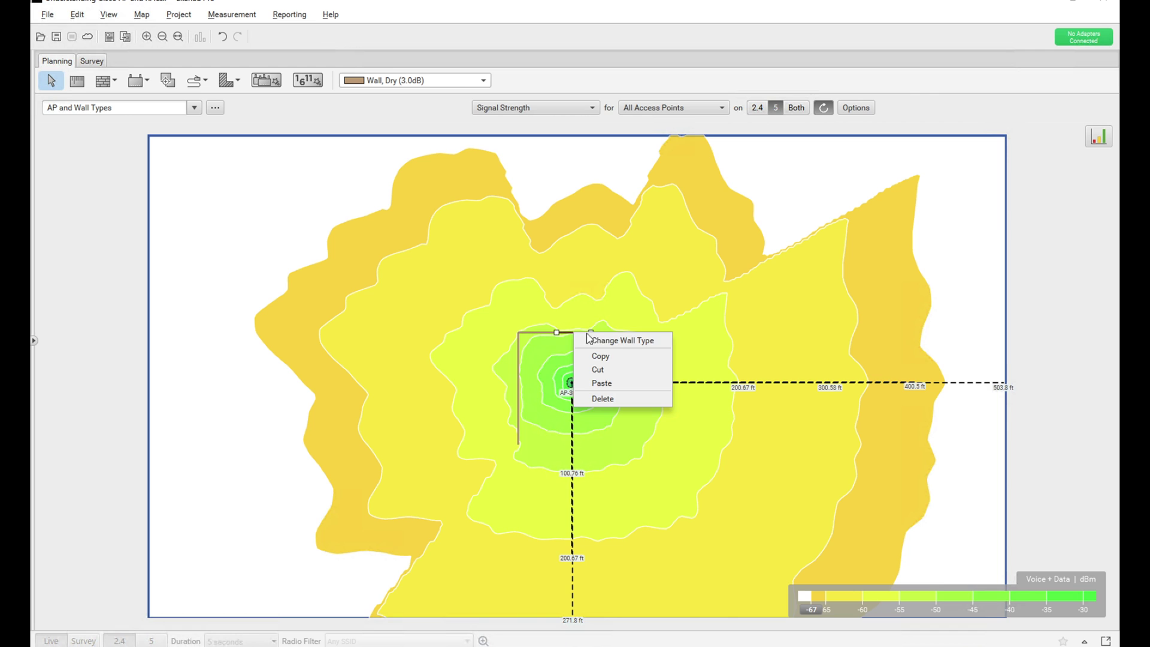
{"action": "left_click", "coordinate": [610, 338]}
{"action": "left_click", "coordinate": [650, 346]}
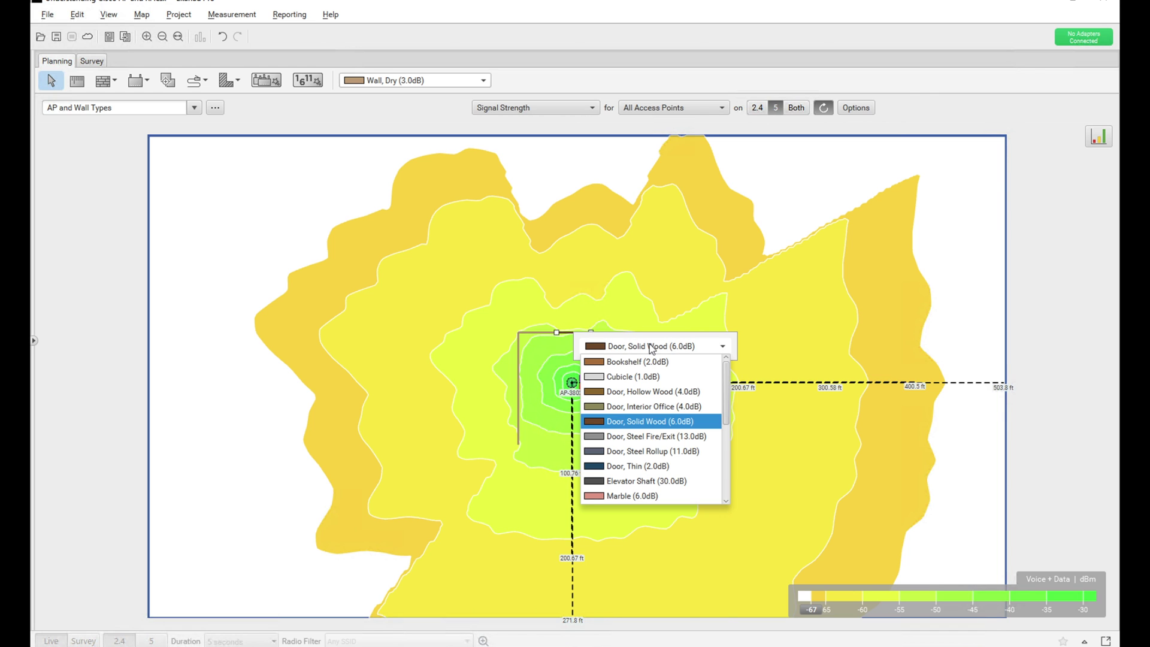
{"action": "left_click", "coordinate": [680, 437]}
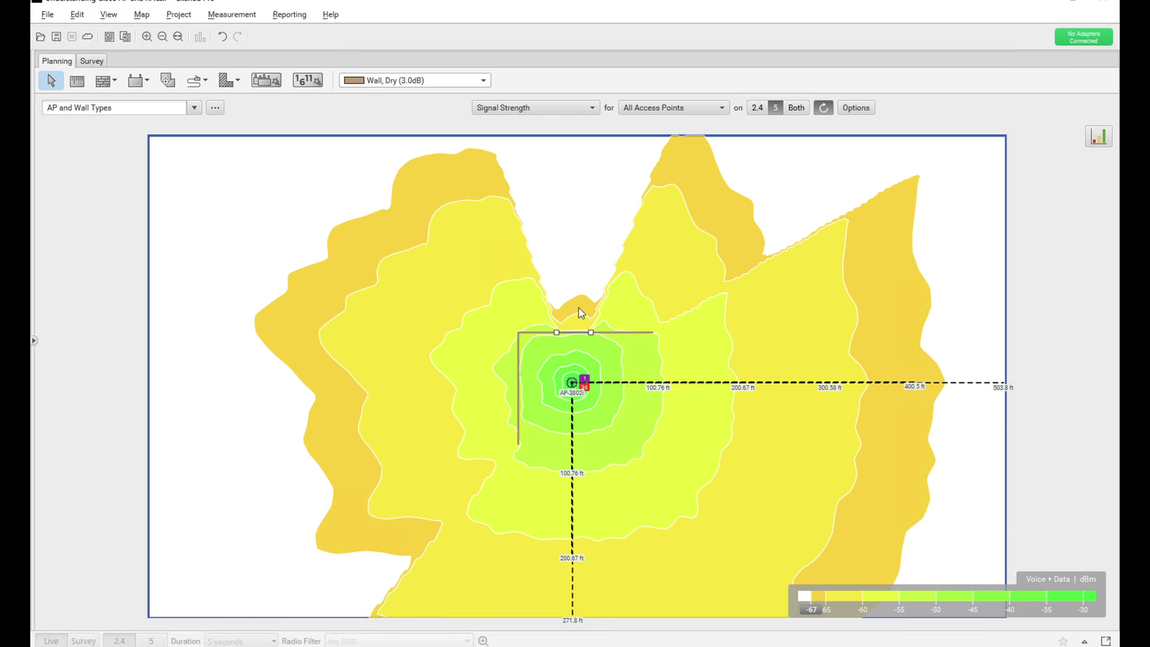
{"action": "mouse_move", "coordinate": [579, 308]}
- Delete the door segment from the north wall, and clear the remaining walls around the access point
{"action": "mouse_move", "coordinate": [576, 337]}
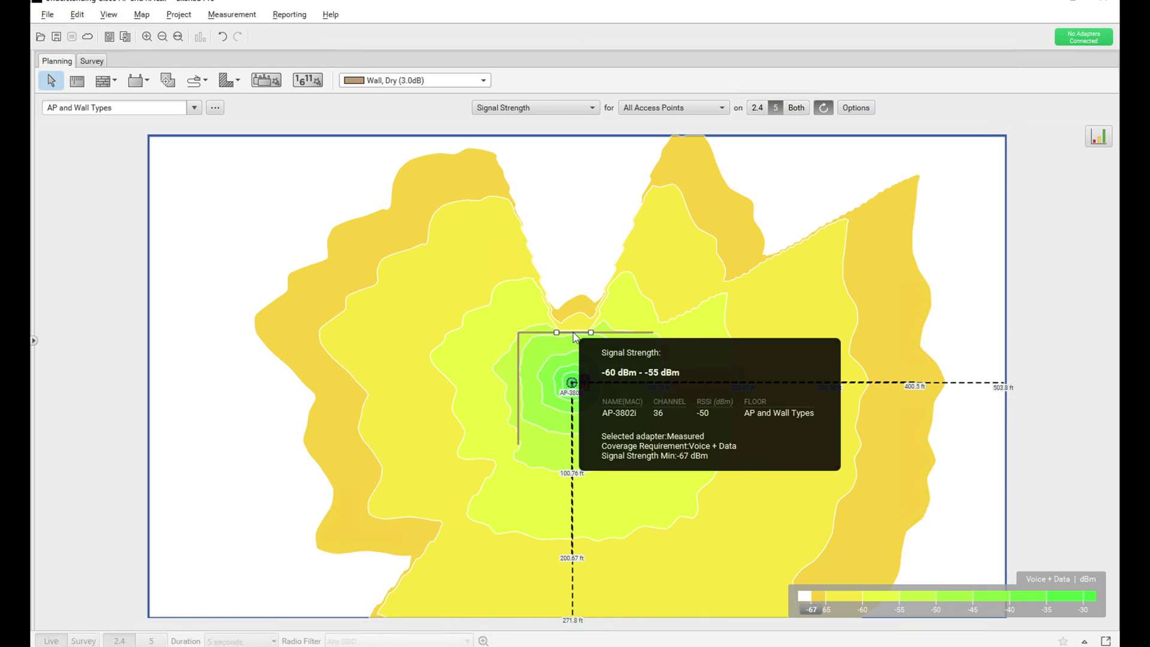
{"action": "right_click", "coordinate": [575, 337]}
{"action": "left_click", "coordinate": [593, 400]}
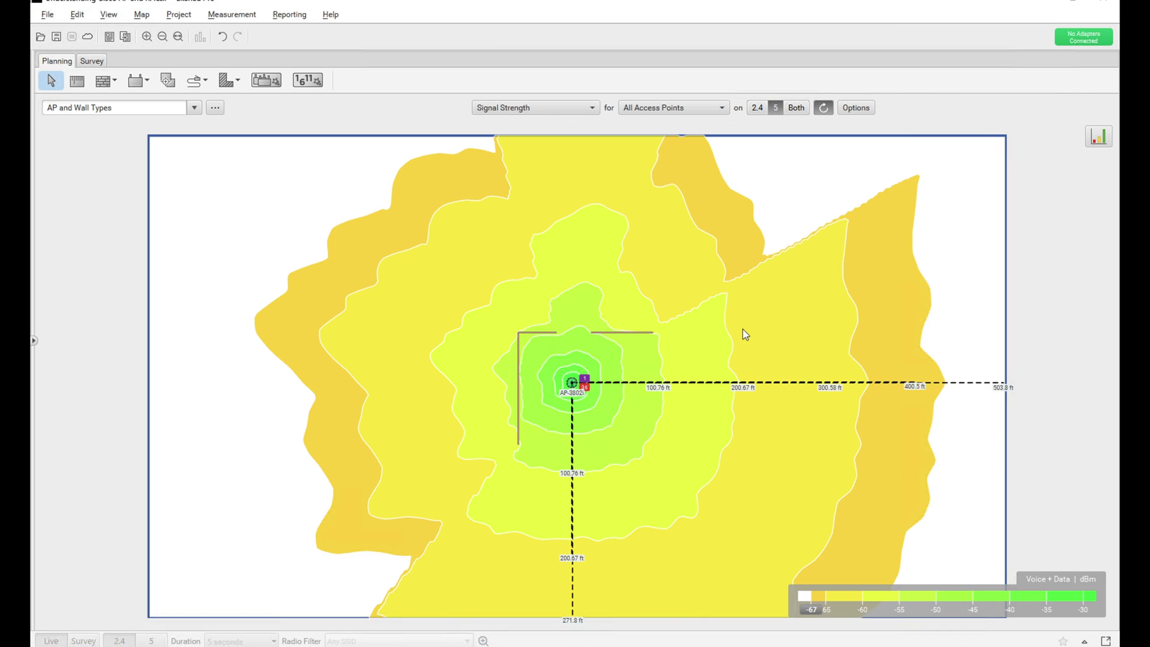
{"action": "mouse_move", "coordinate": [745, 334]}
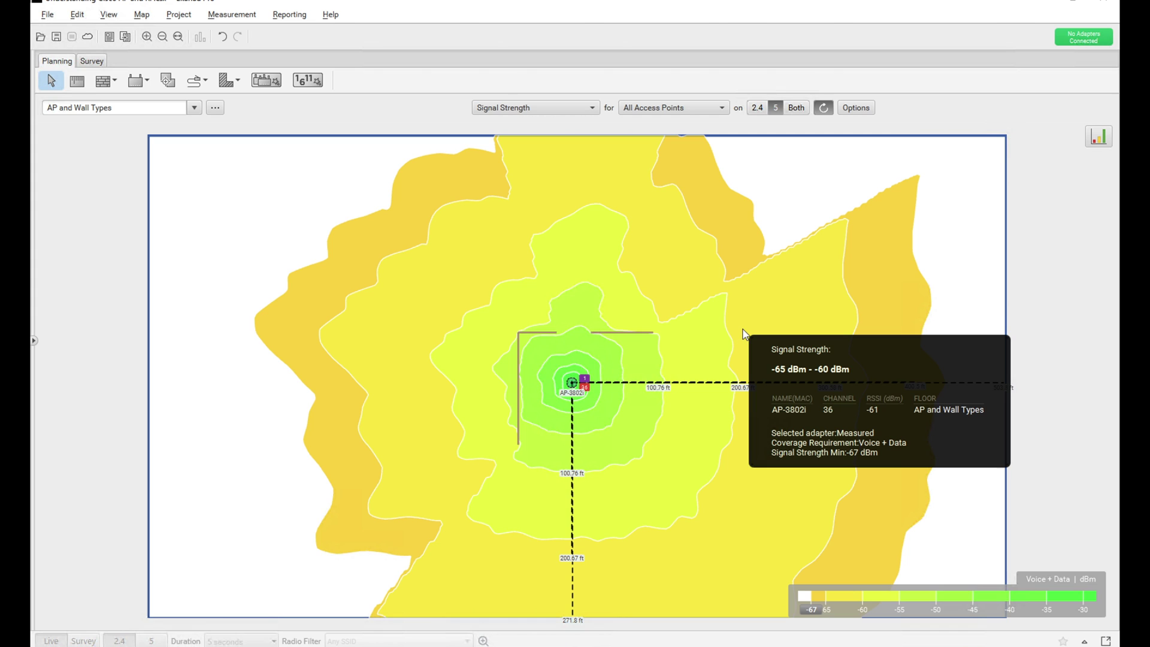
{"action": "key", "text": "ctrl+z"}
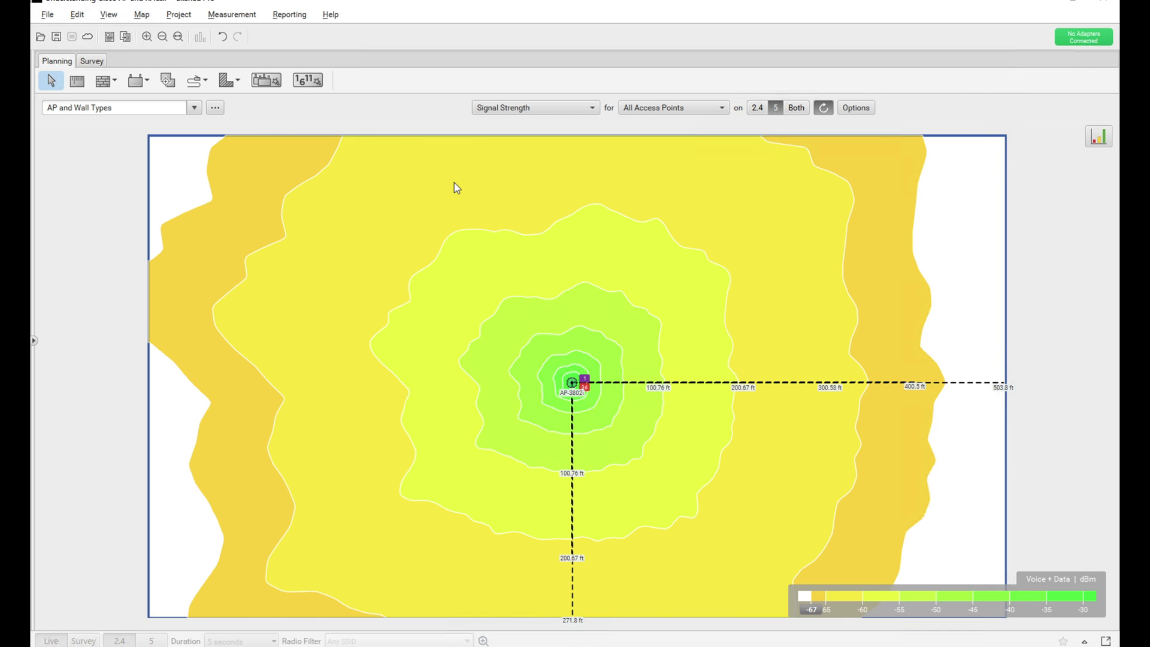
{"action": "mouse_move", "coordinate": [454, 183]}
- Draw a straight horizontal Wall, Dry (3.0dB) wall just north of the access point
{"action": "left_click", "coordinate": [136, 80]}
{"action": "left_click", "coordinate": [103, 81]}
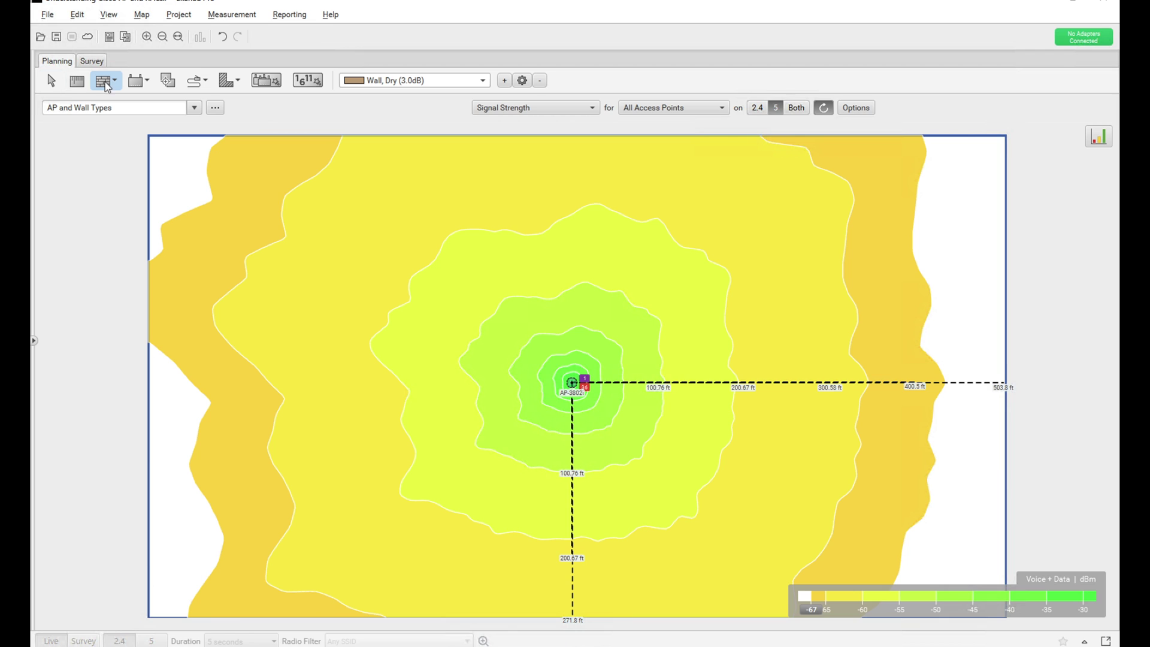
{"action": "left_click", "coordinate": [517, 340]}
{"action": "left_click", "coordinate": [626, 341]}
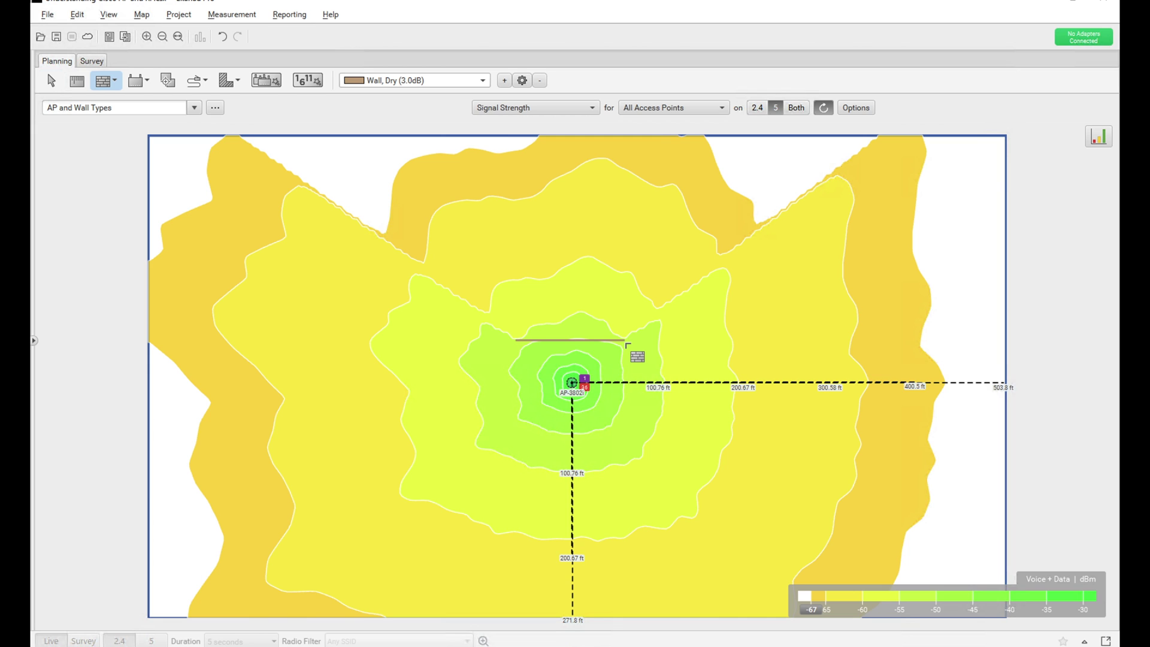
- Draw a Window, Thick (3.0dB) wall parallel to the dry wall on its north side, and a short third segment beyond it
{"action": "left_click", "coordinate": [483, 80]}
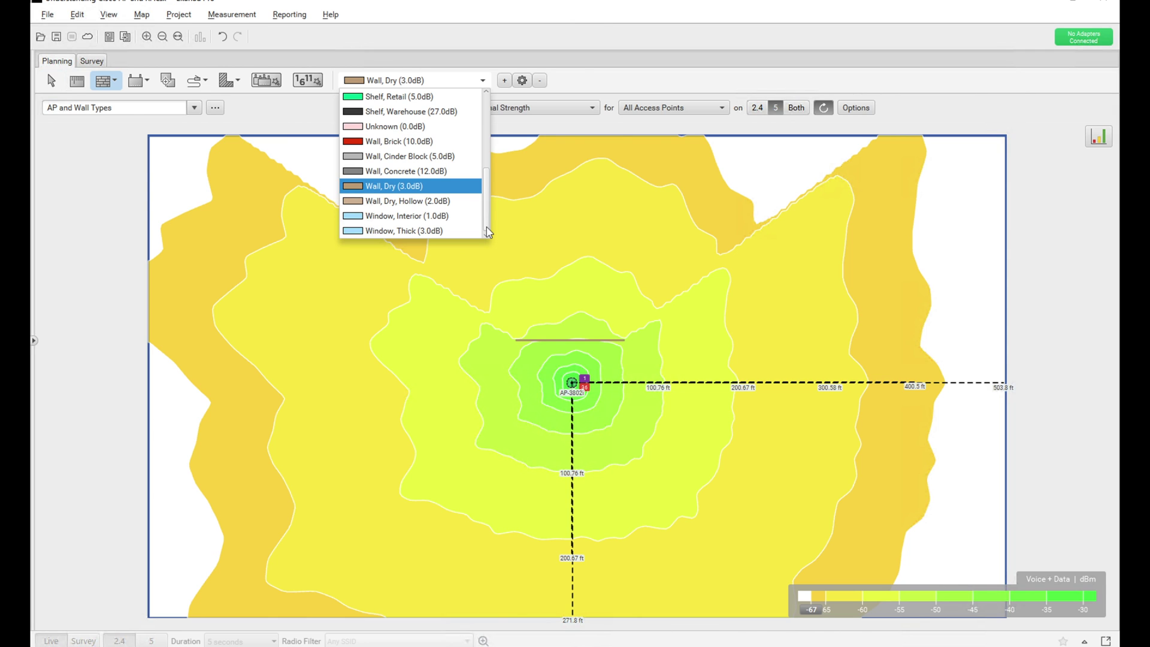
{"action": "left_click", "coordinate": [439, 232]}
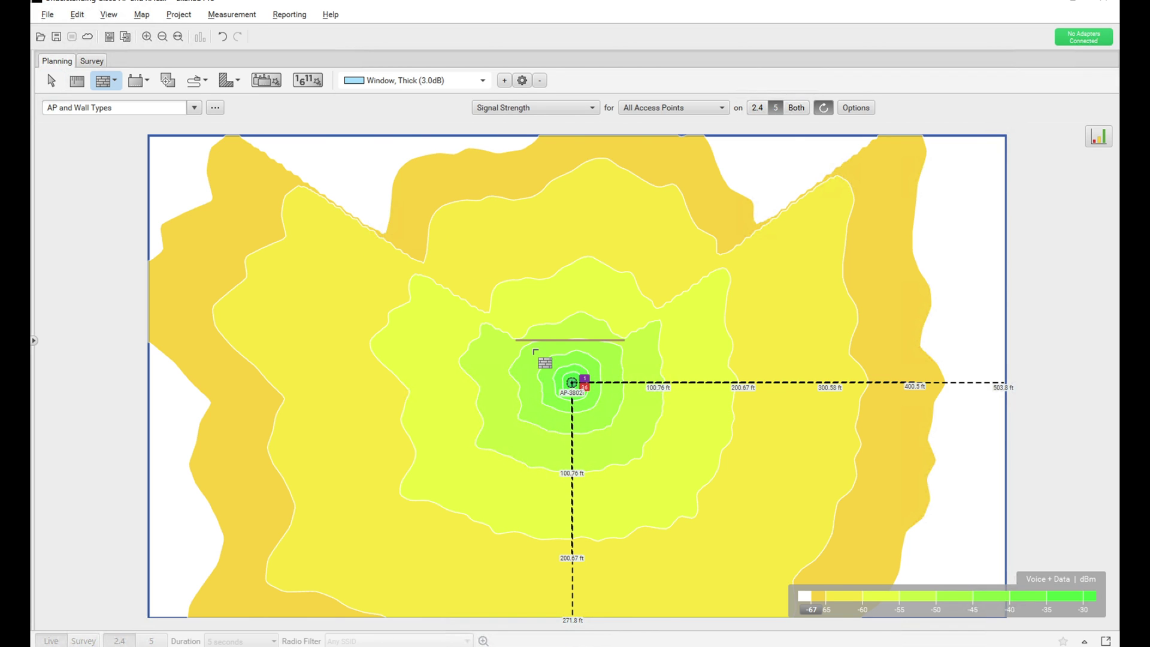
{"action": "left_click", "coordinate": [519, 334]}
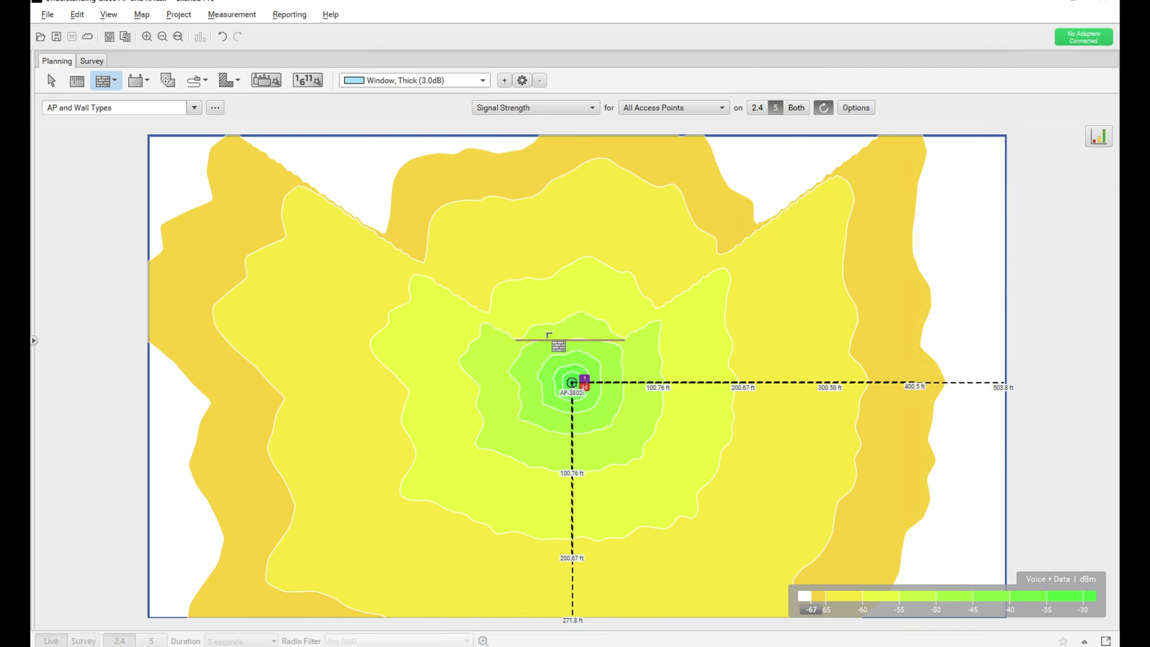
{"action": "left_click", "coordinate": [624, 334]}
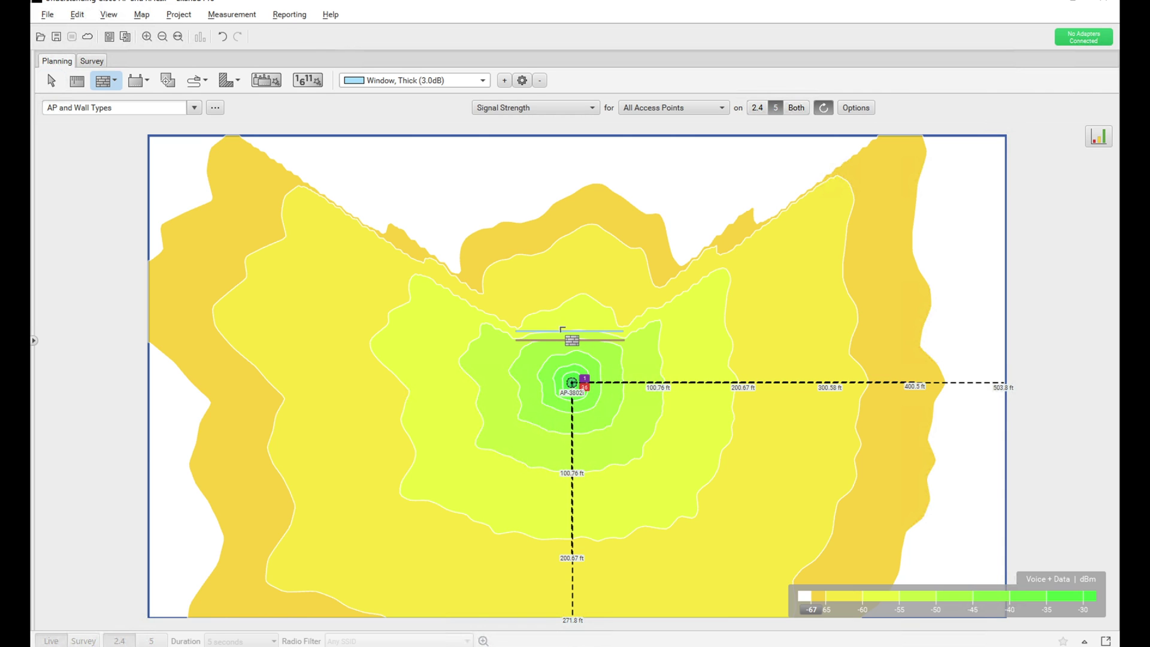
{"action": "left_click", "coordinate": [555, 320]}
{"action": "left_click", "coordinate": [587, 322]}
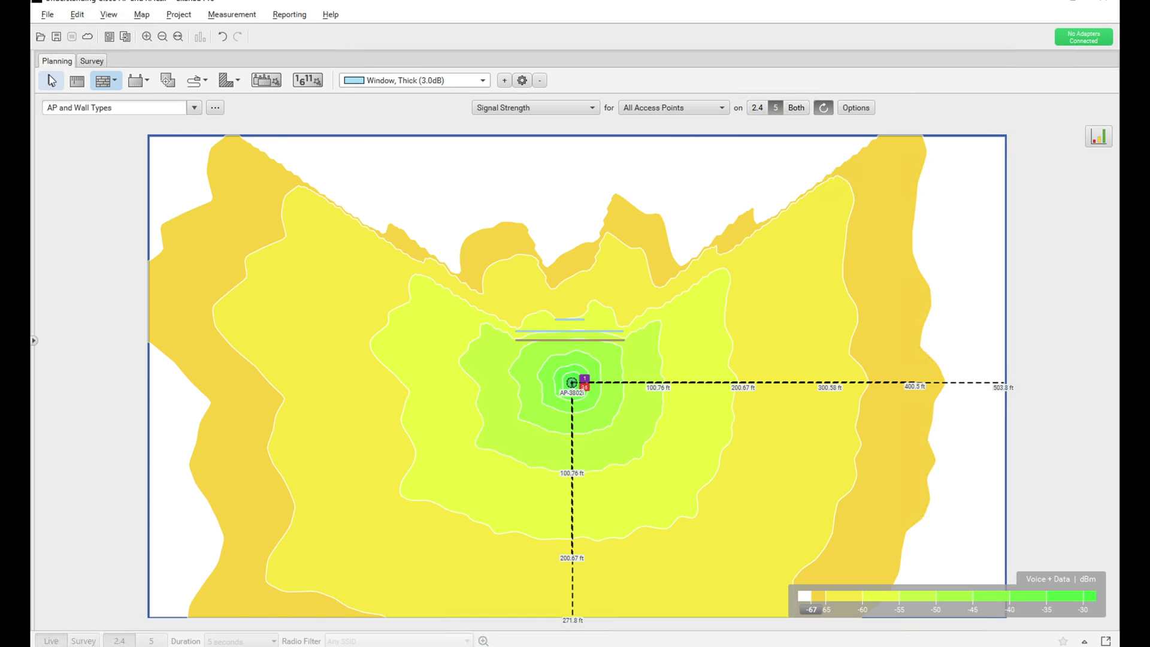
- Delete the three parallel wall segments north of the access point
{"action": "left_click", "coordinate": [51, 81]}
{"action": "left_click_drag", "start_coordinate": [484, 303], "coordinate": [731, 357]}
{"action": "key", "text": "Delete"}
- Draw a narrow closed rectangle of Window, Thick (3.0dB) walls just north of the access point
{"action": "key", "text": "w"}
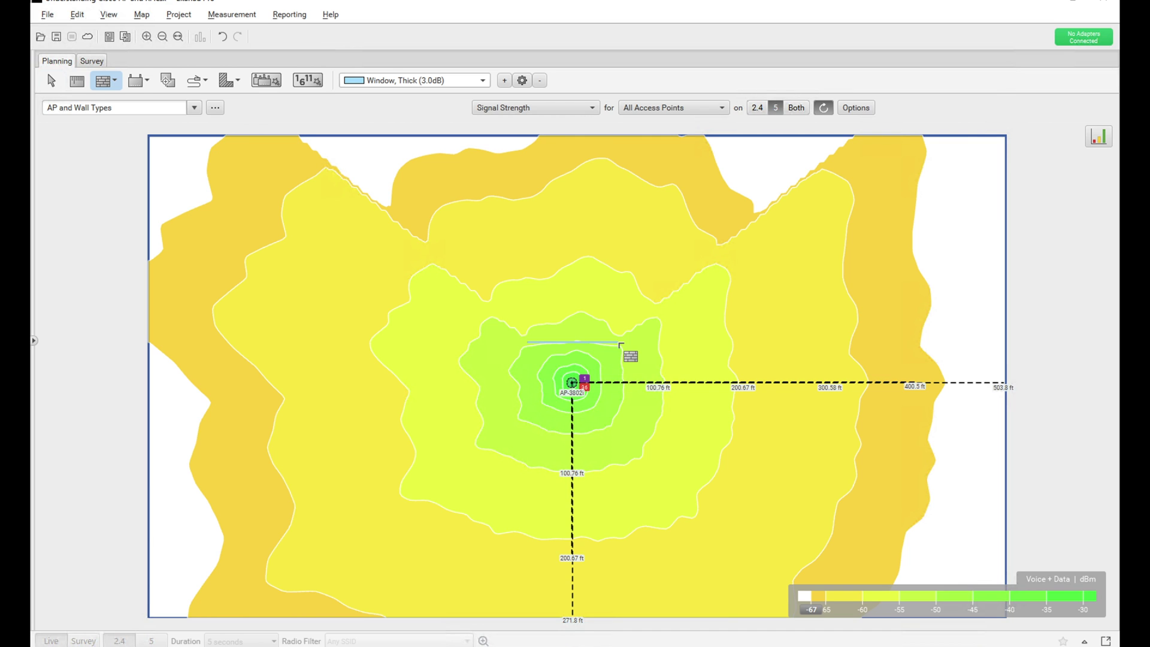
{"action": "left_click", "coordinate": [529, 331]}
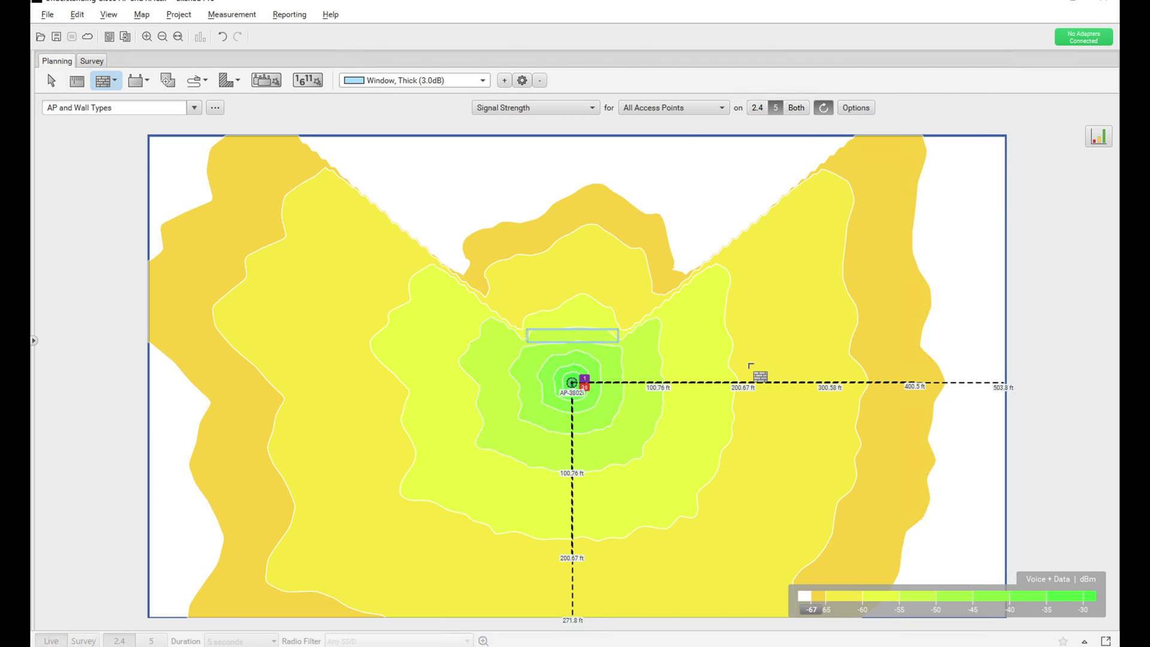
{"action": "mouse_move", "coordinate": [652, 369]}
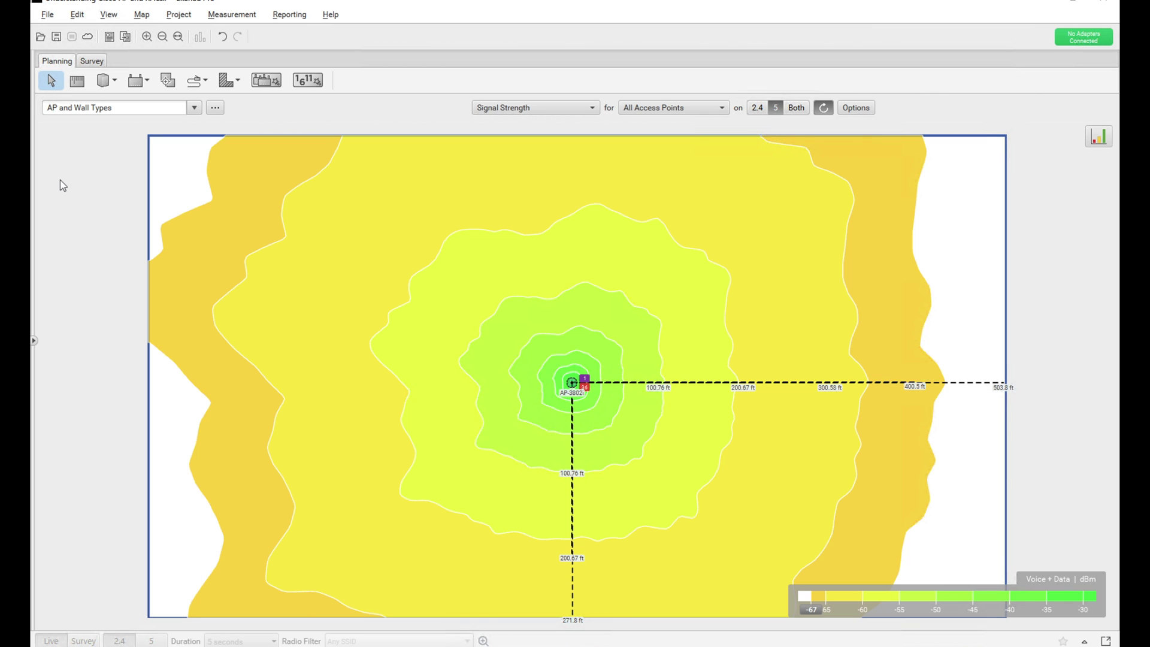
- Try tall rectangular Warehouse Rack (18.0dB/m) attenuation areas west and east of the access point, and undo both
{"action": "left_click", "coordinate": [120, 88]}
{"action": "left_click", "coordinate": [482, 80]}
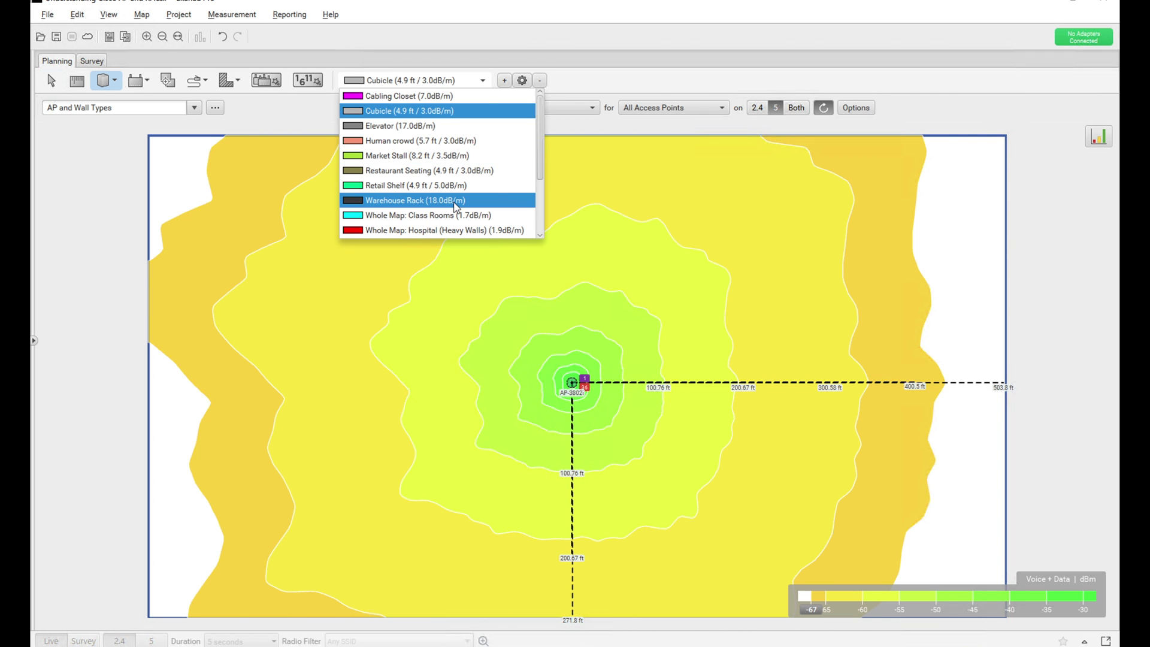
{"action": "scroll", "coordinate": [454, 204], "scroll_direction": "down", "scroll_amount": 1}
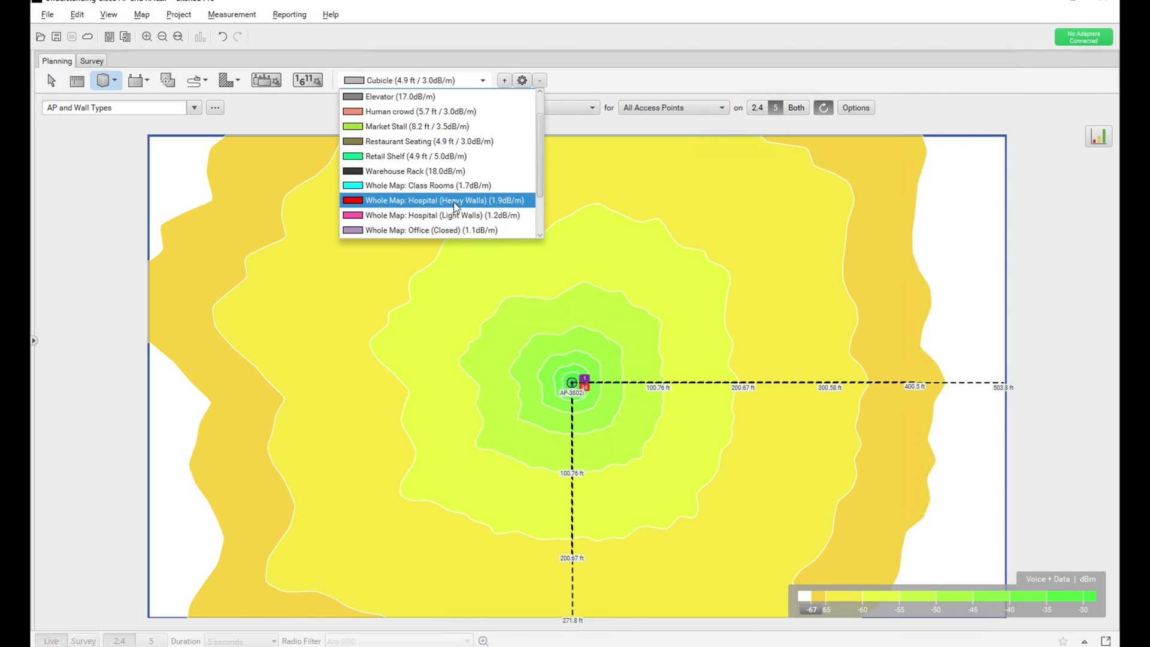
{"action": "left_click", "coordinate": [441, 172]}
{"action": "left_click_drag", "start_coordinate": [425, 307], "coordinate": [483, 503]}
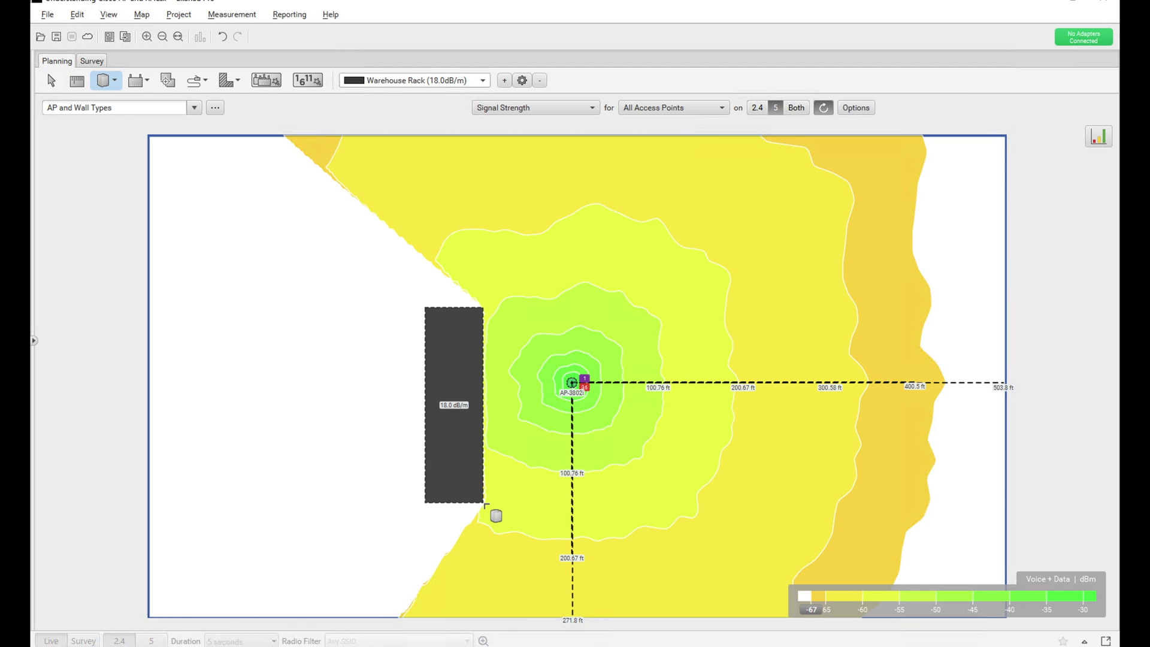
{"action": "left_click_drag", "start_coordinate": [657, 315], "coordinate": [697, 516]}
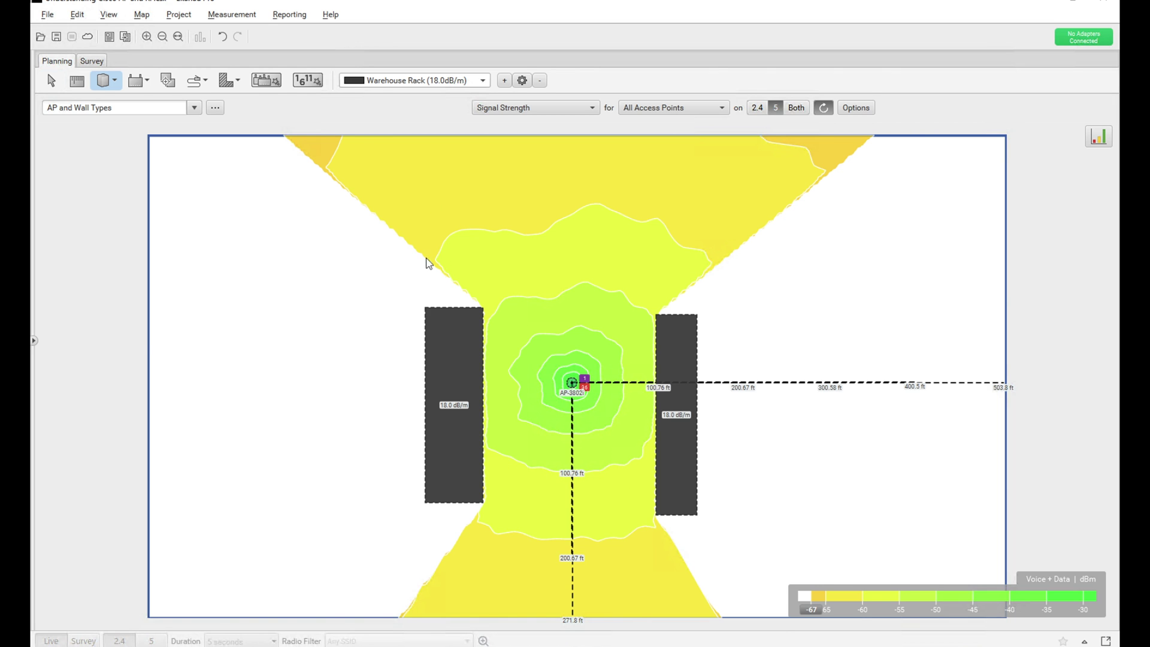
{"action": "key", "text": "ctrl+z"}
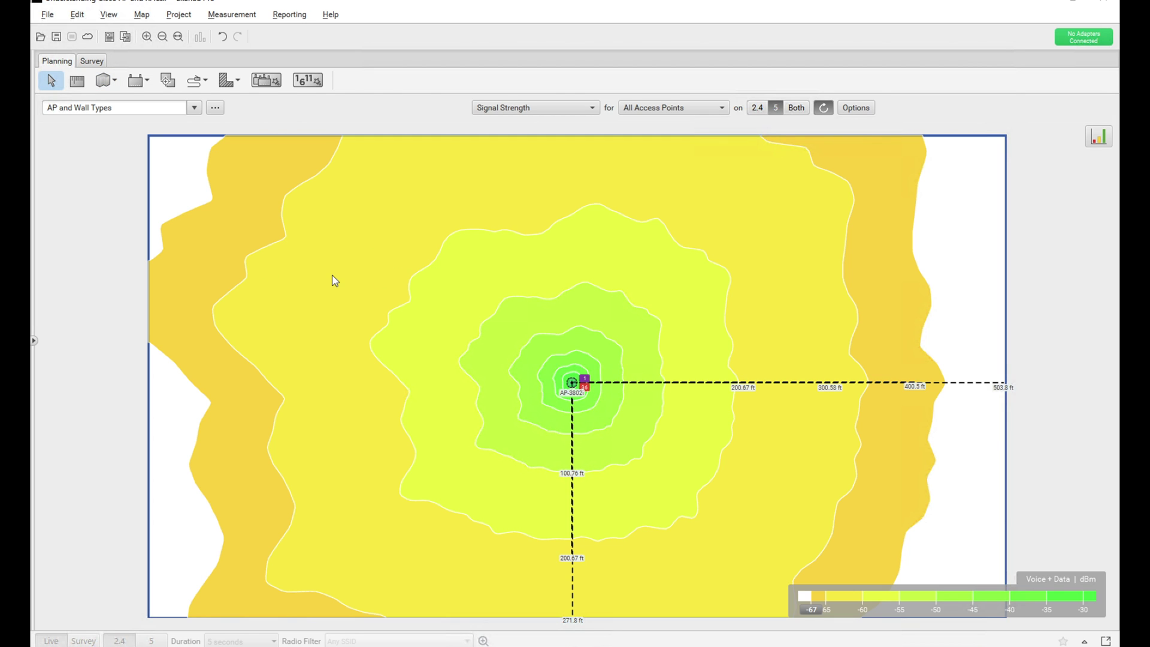
- Try a triangular free-form Wide Area: Building (Heavy...) attenuation area just north of the access point, and remove it
{"action": "left_click", "coordinate": [115, 85]}
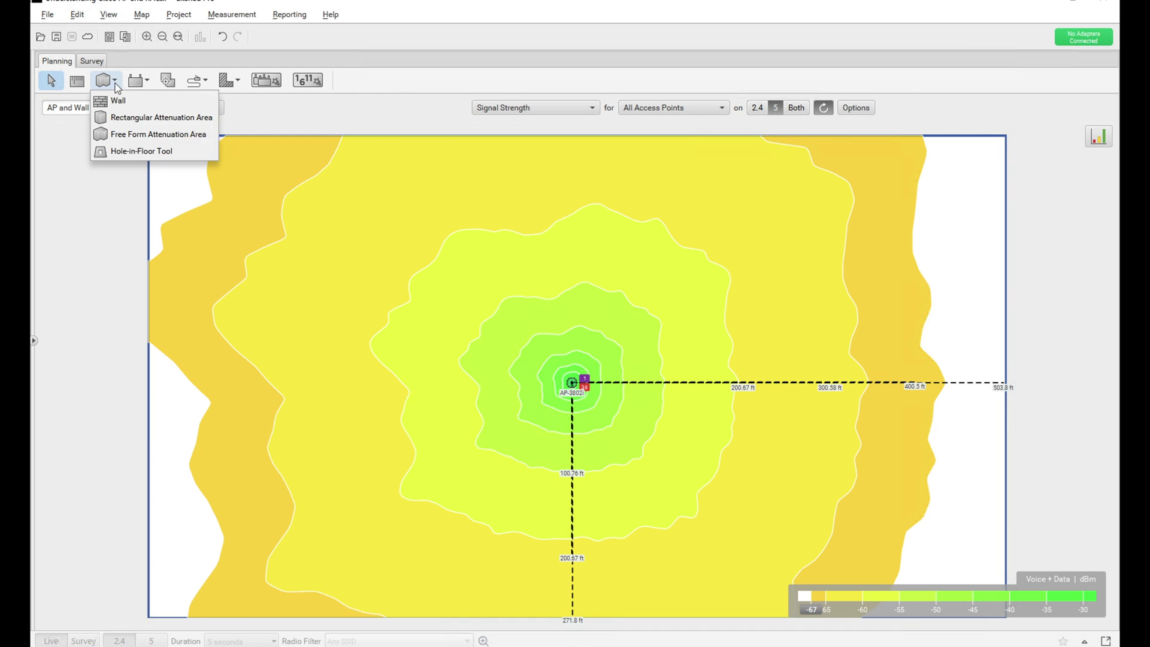
{"action": "left_click", "coordinate": [137, 133]}
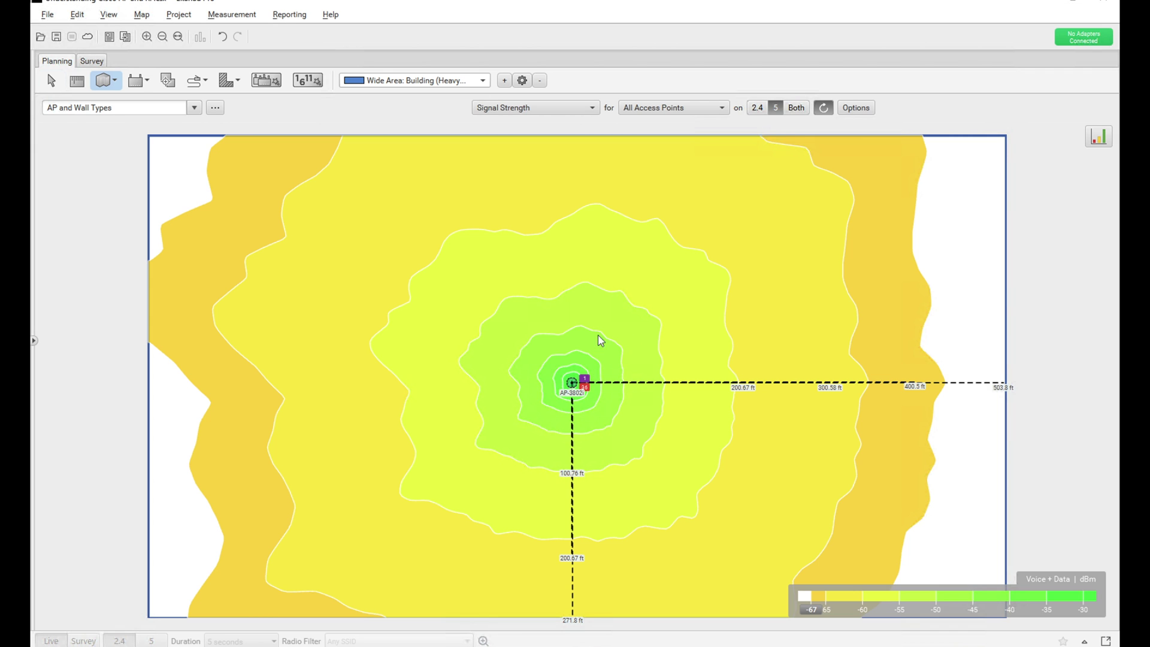
{"action": "left_click", "coordinate": [488, 332]}
{"action": "left_click", "coordinate": [641, 332]}
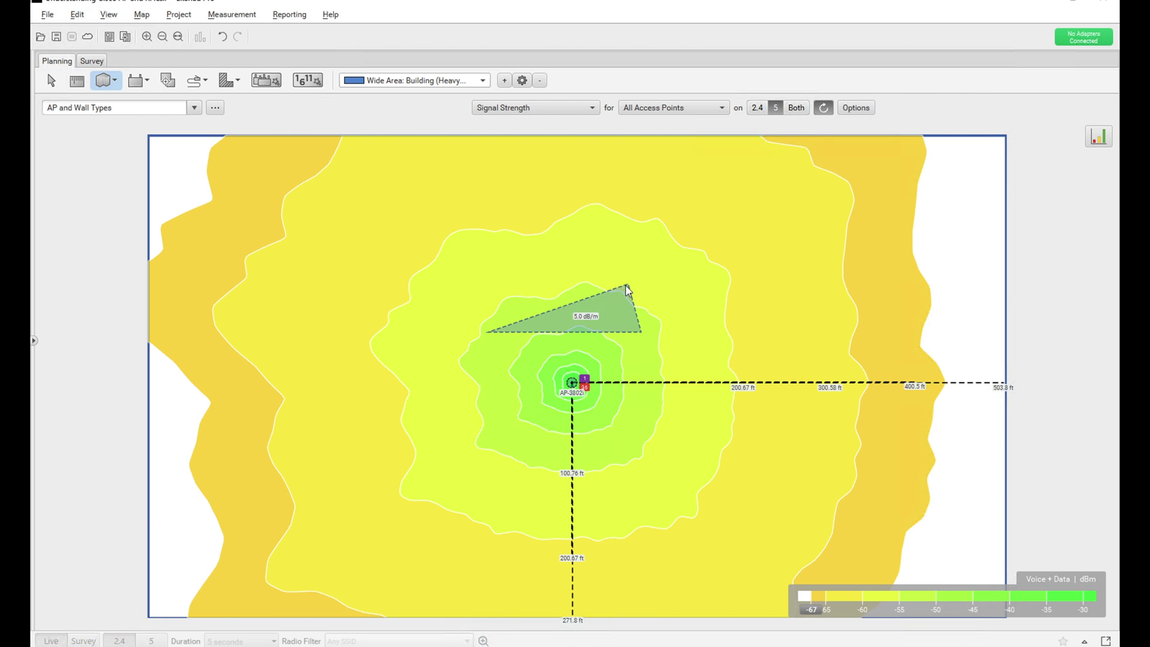
{"action": "double_click", "coordinate": [626, 285]}
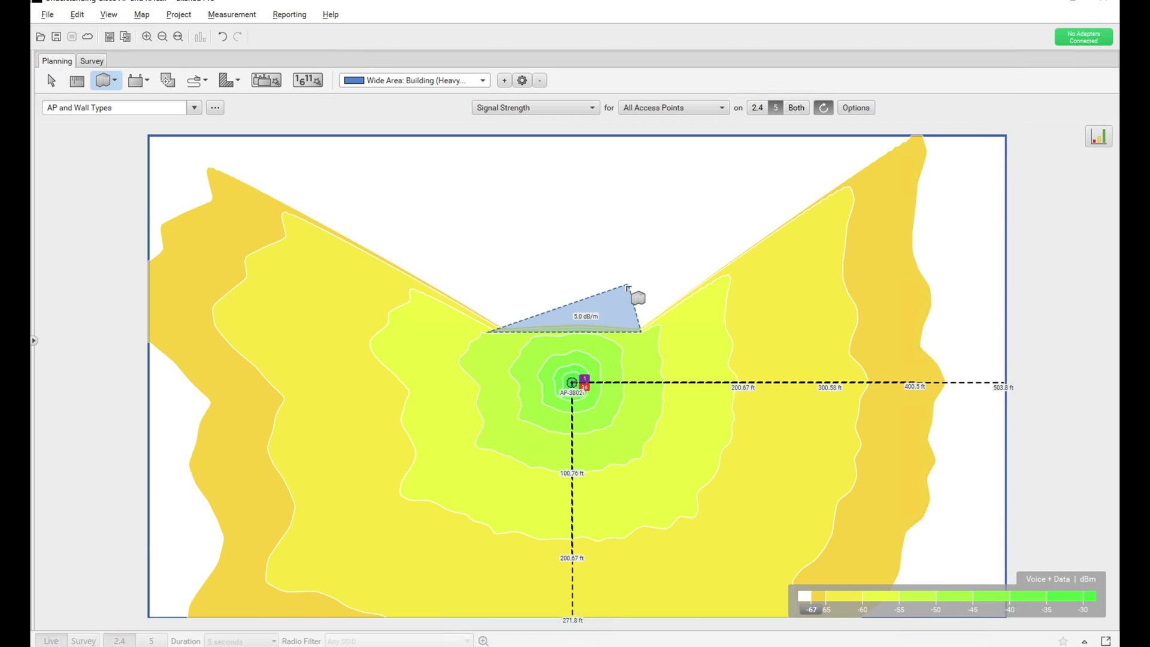
{"action": "key", "text": "Escape"}
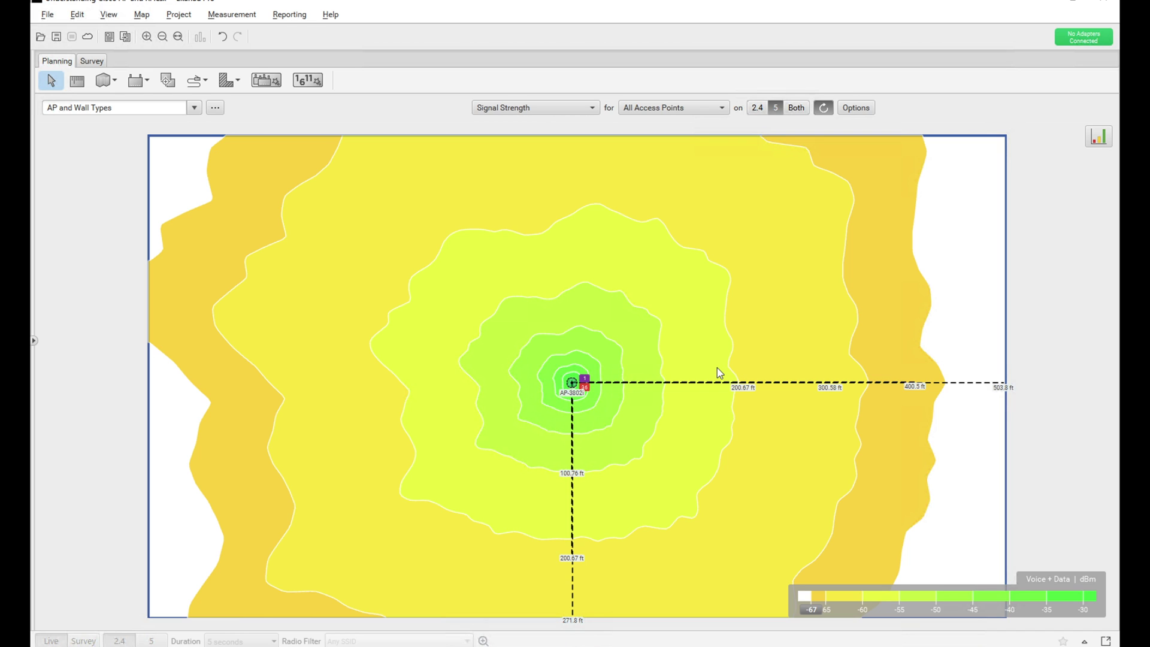